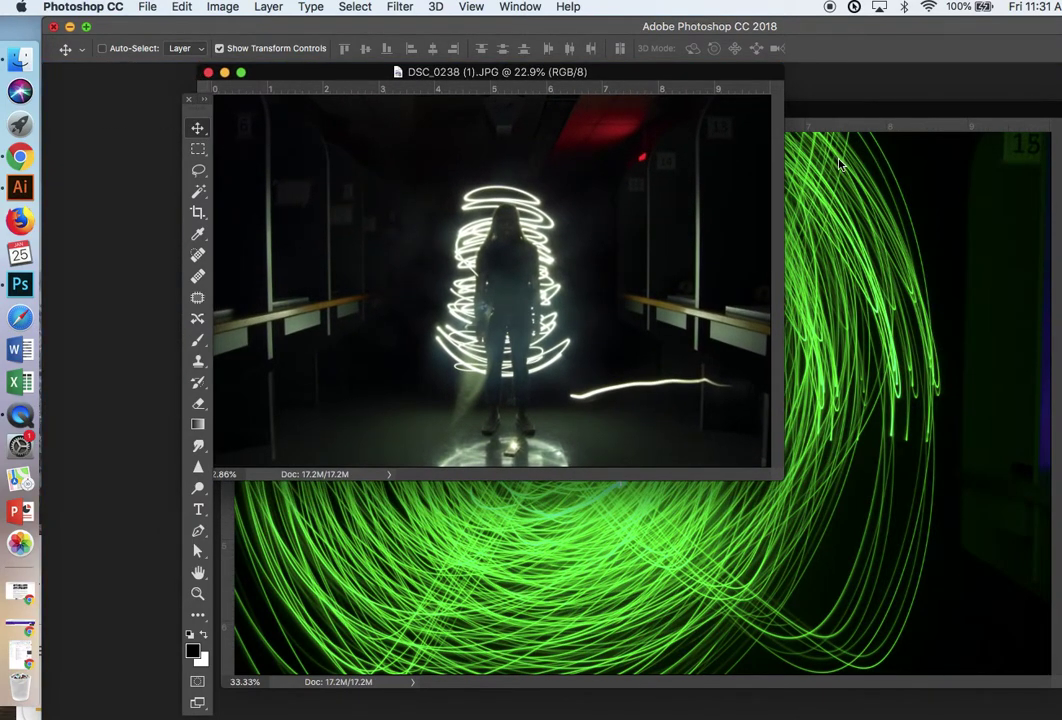
Select the entire DSC_0220.JPG image and copy it.
left_click(840, 165)
left_click_drag(535, 112, 563, 106)
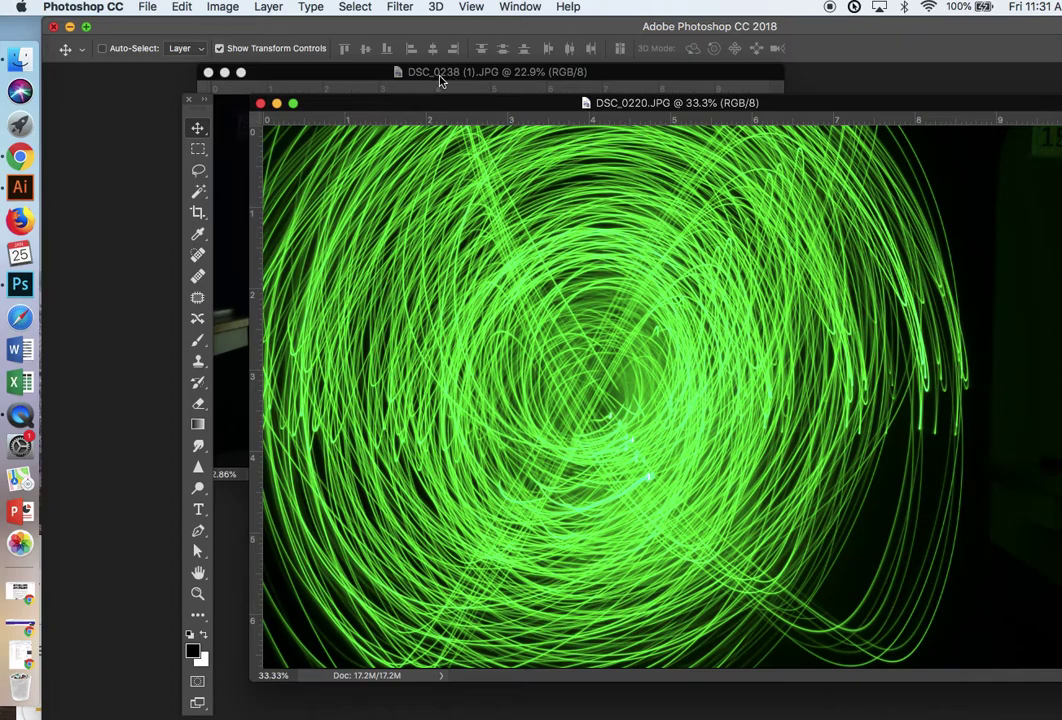
left_click(440, 80)
left_click(896, 206)
left_click(356, 7)
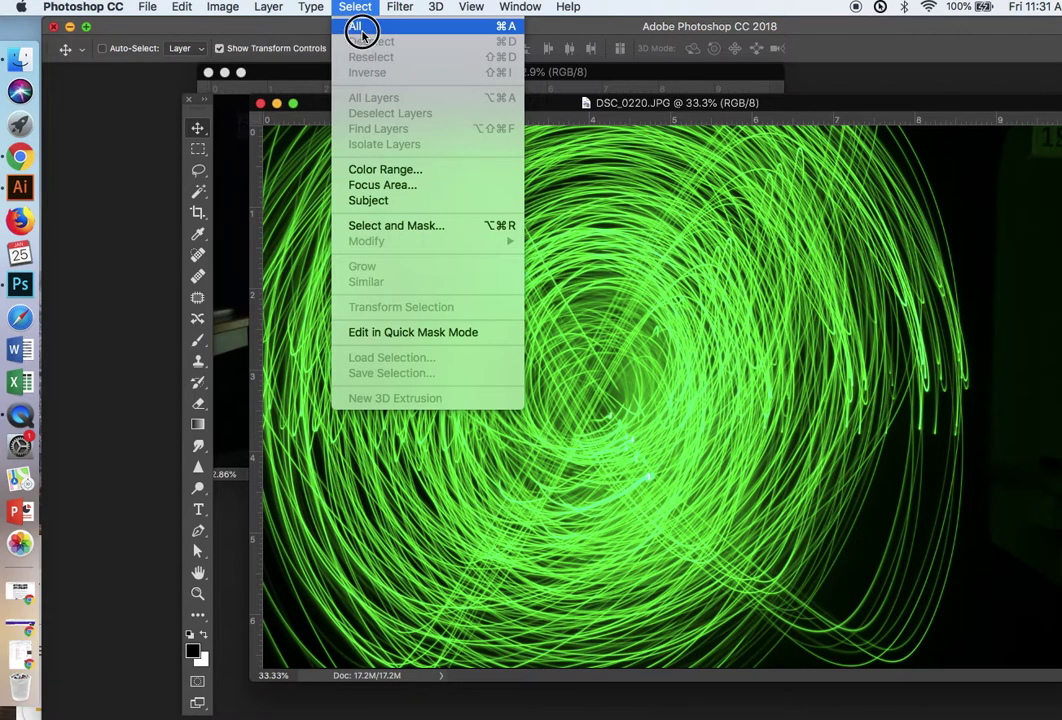
left_click(358, 27)
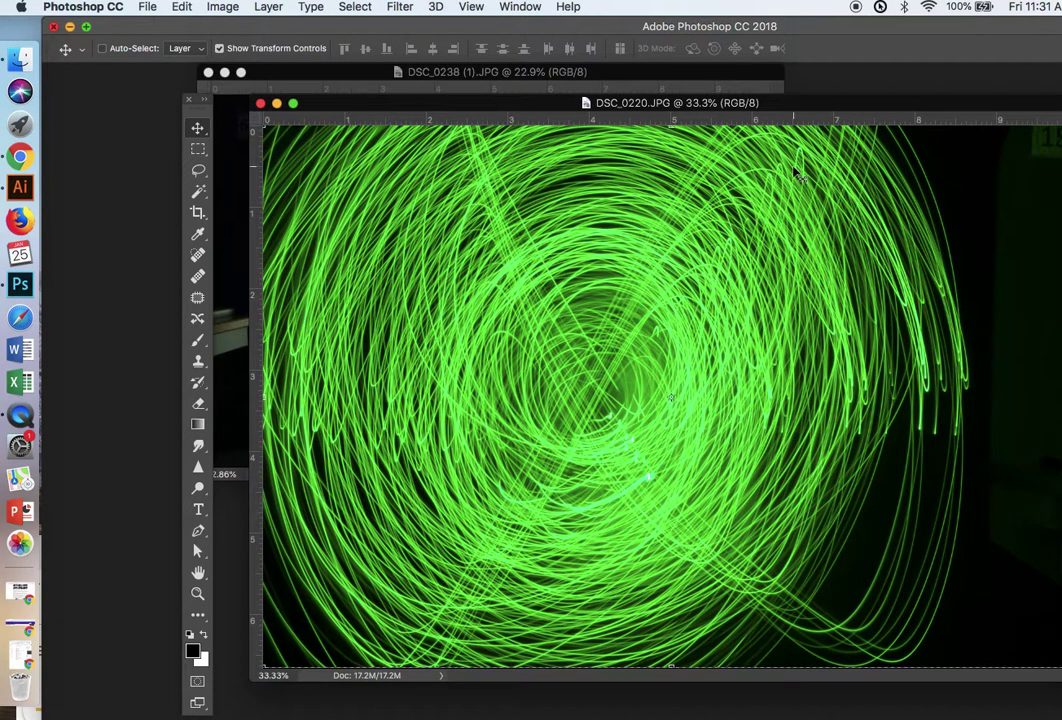
left_click_drag(1061, 682, 1061, 719)
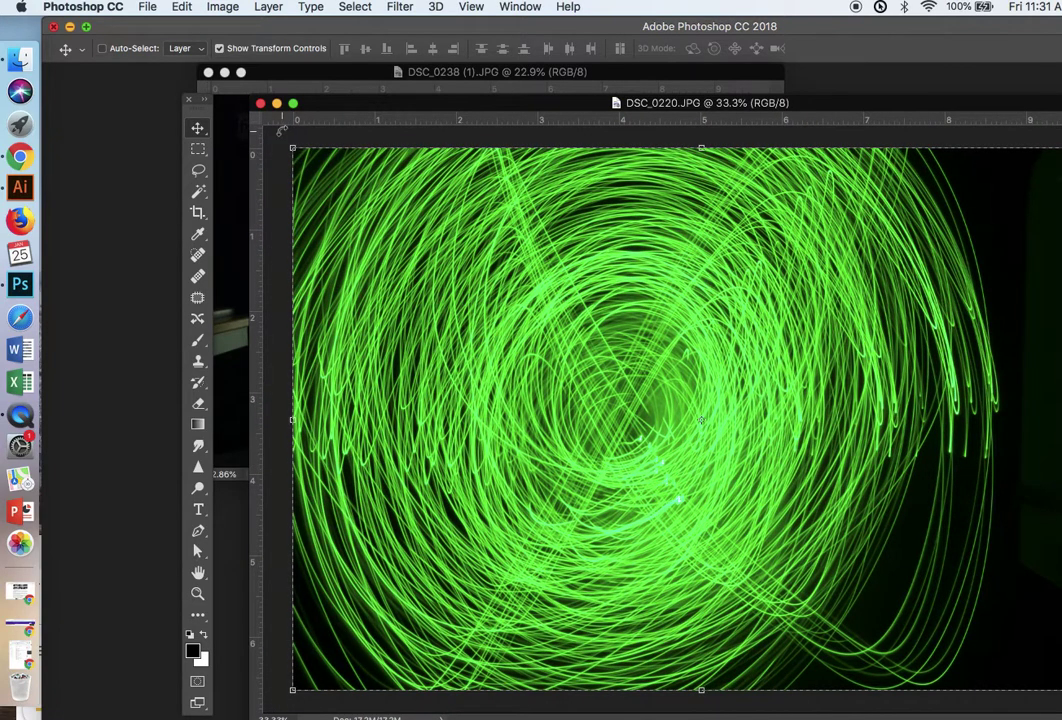
left_click_drag(434, 107, 364, 97)
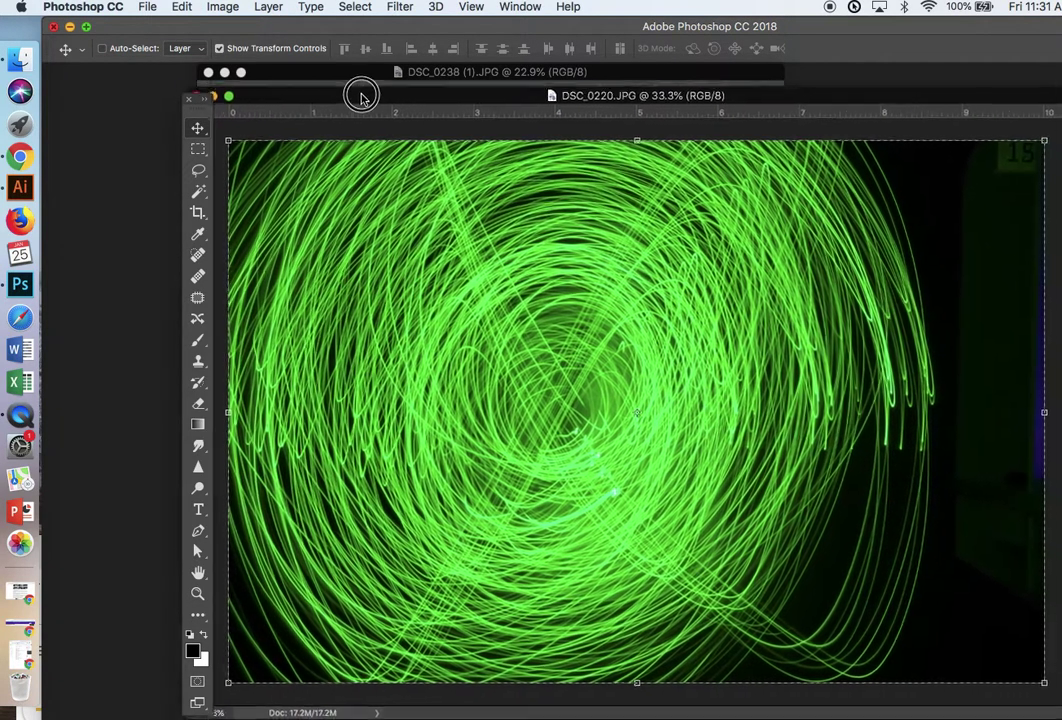
left_click(181, 7)
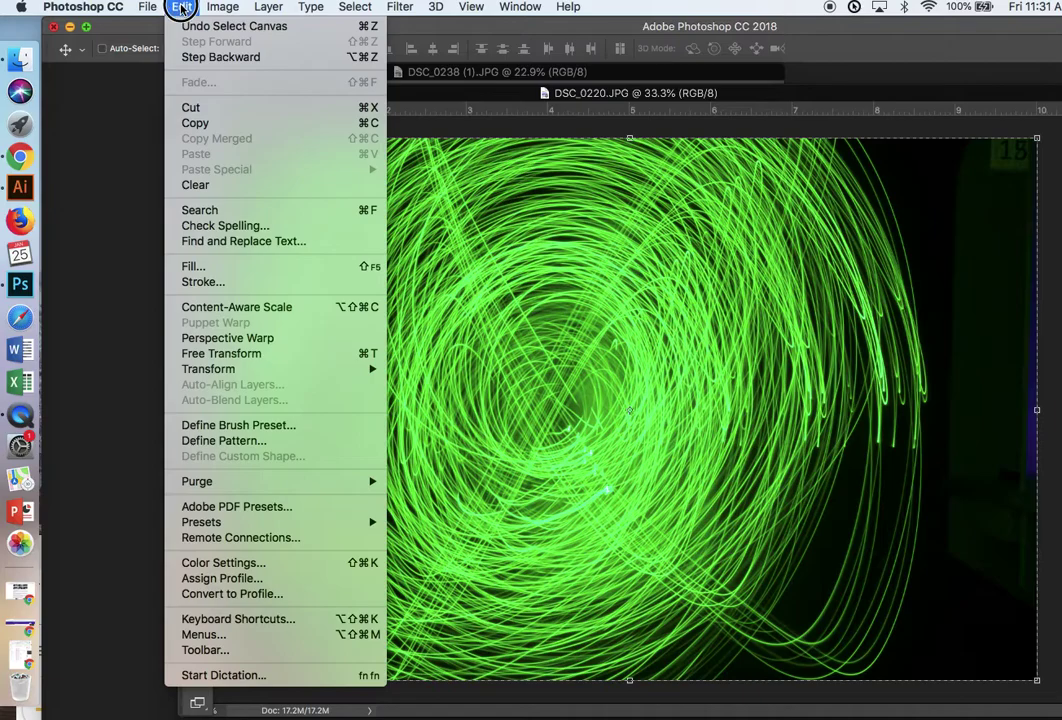
left_click(206, 121)
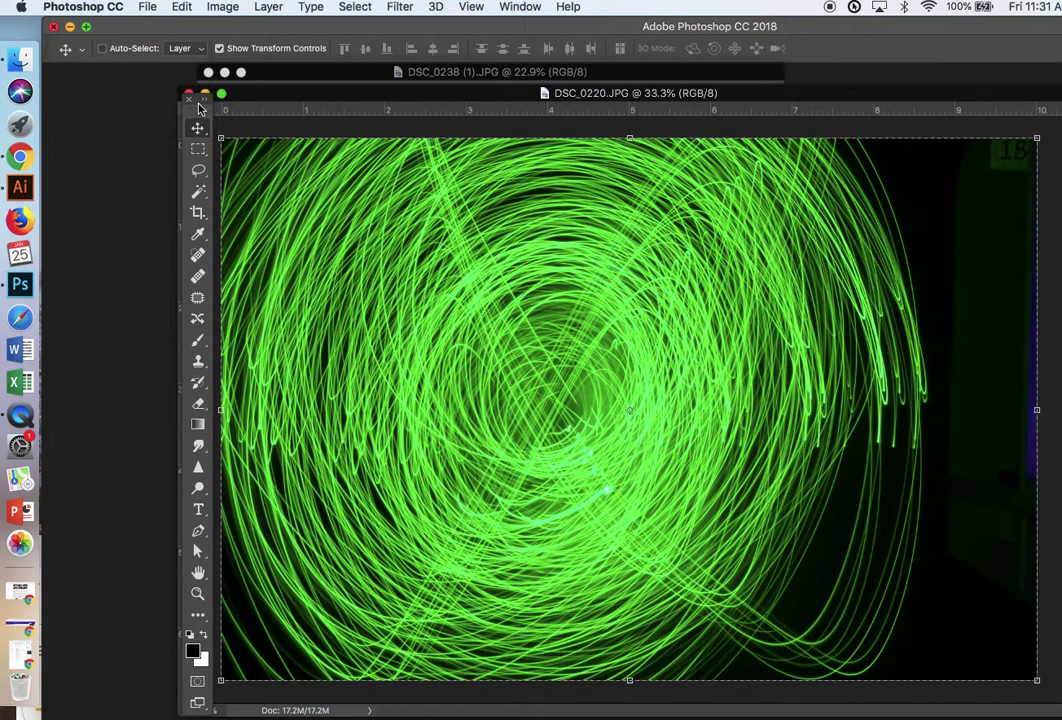
Move the tools and the copied image's window out of the way, and paste the green light image into DSC_0238 (1).JPG.
left_click_drag(198, 117, 89, 135)
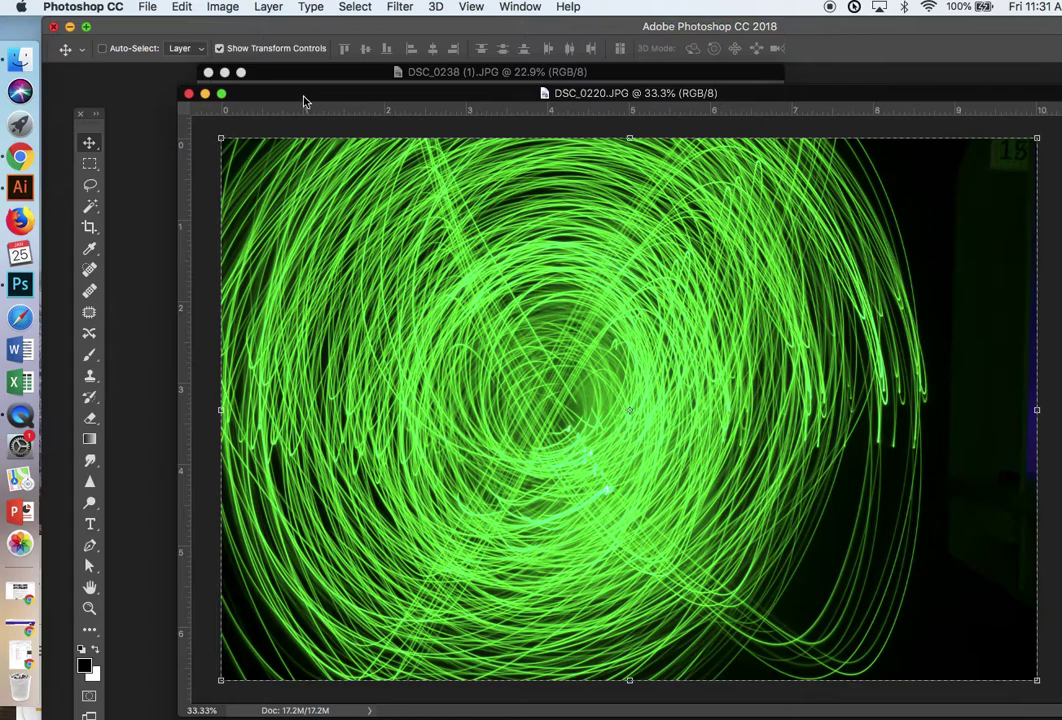
left_click_drag(297, 96, 469, 262)
left_click(310, 153)
left_click(181, 7)
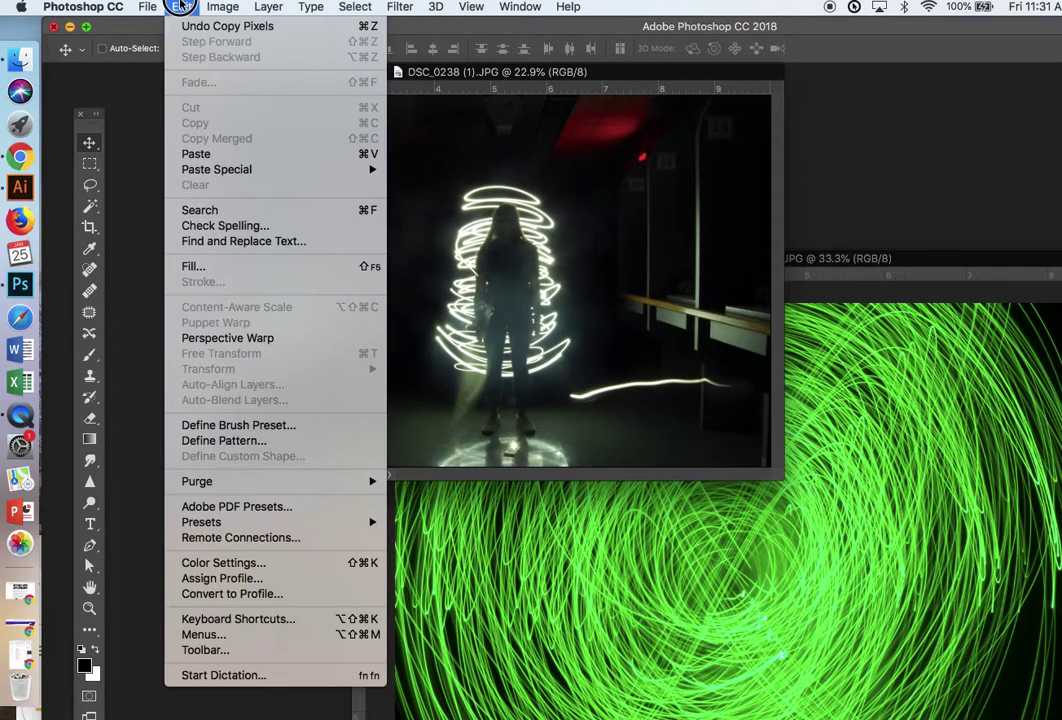
left_click(217, 153)
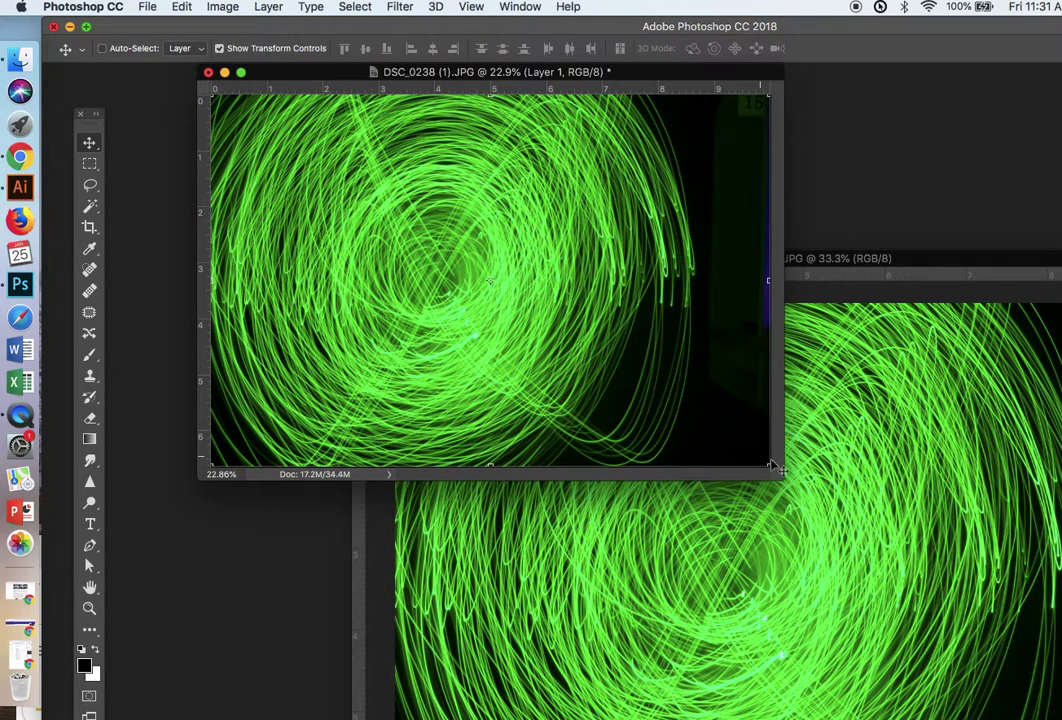
Show the Layers panel beside the image and enlarge the DSC_0238 (1).JPG window around the canvas.
left_click(521, 7)
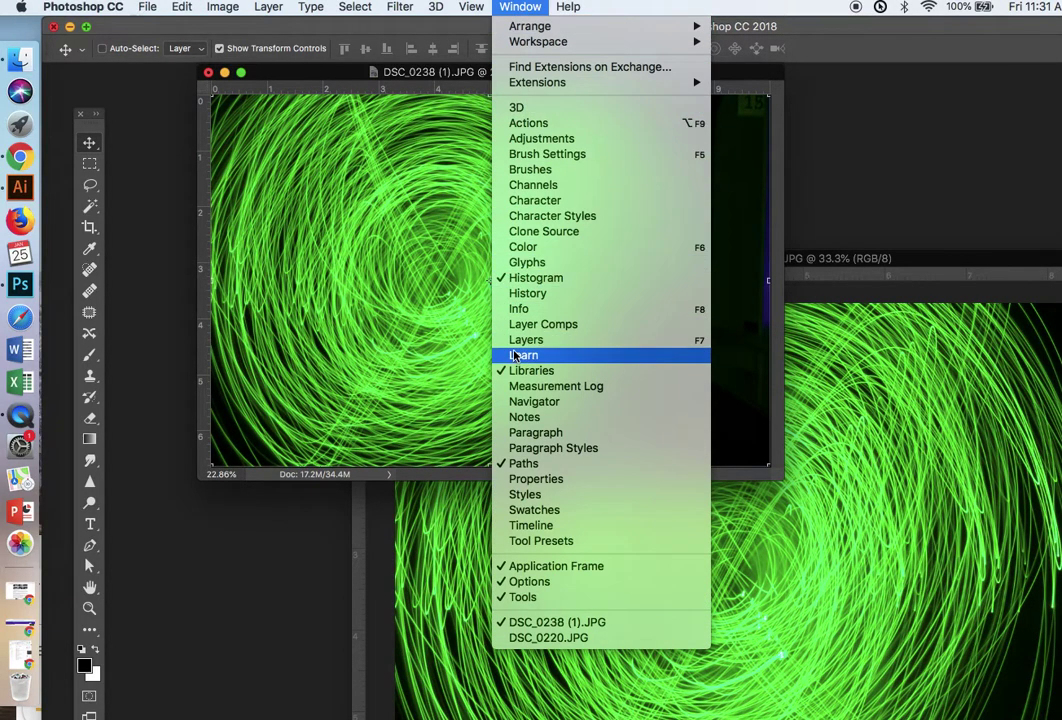
left_click(521, 340)
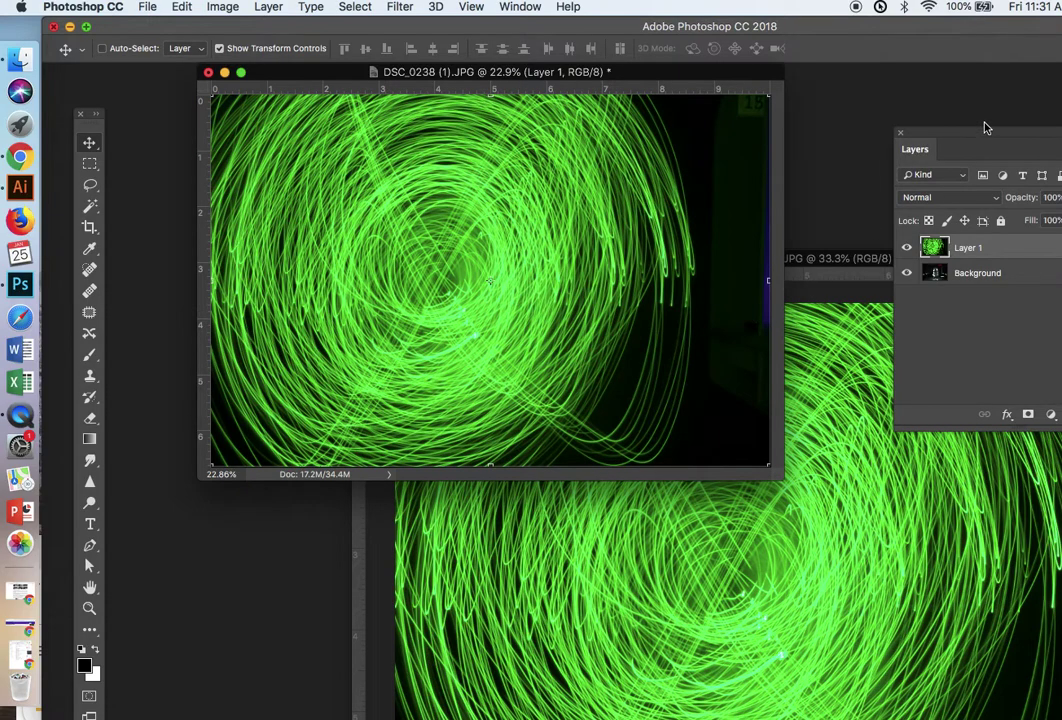
left_click_drag(982, 129, 867, 91)
left_click(798, 204)
left_click(798, 204)
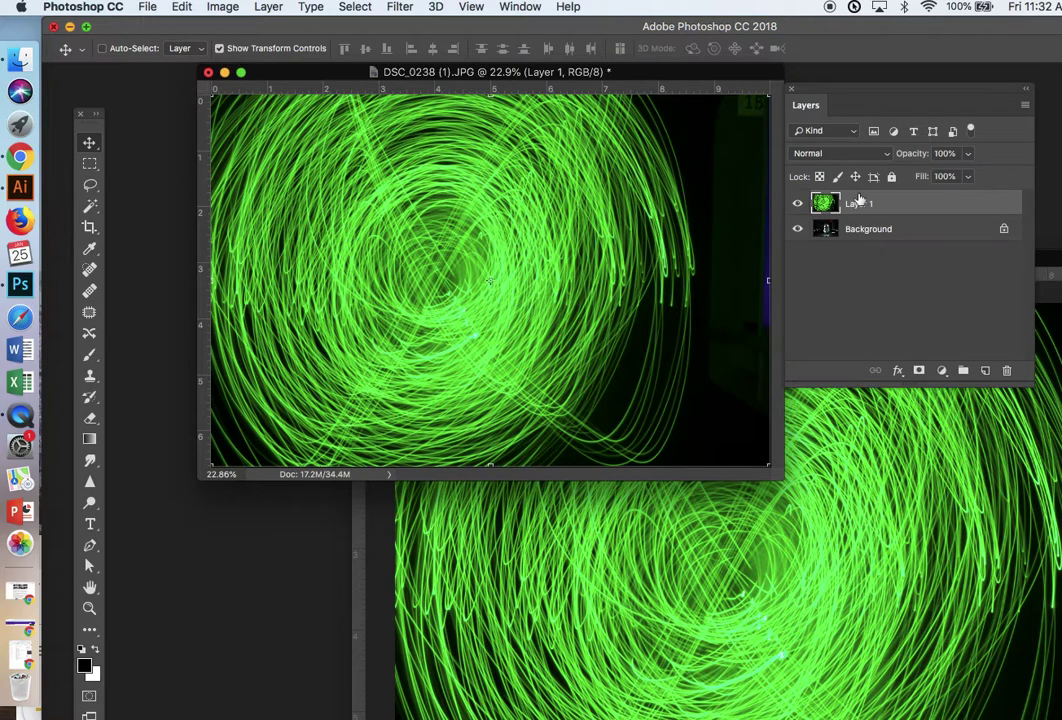
left_click_drag(778, 478, 962, 716)
left_click_drag(567, 75, 469, 55)
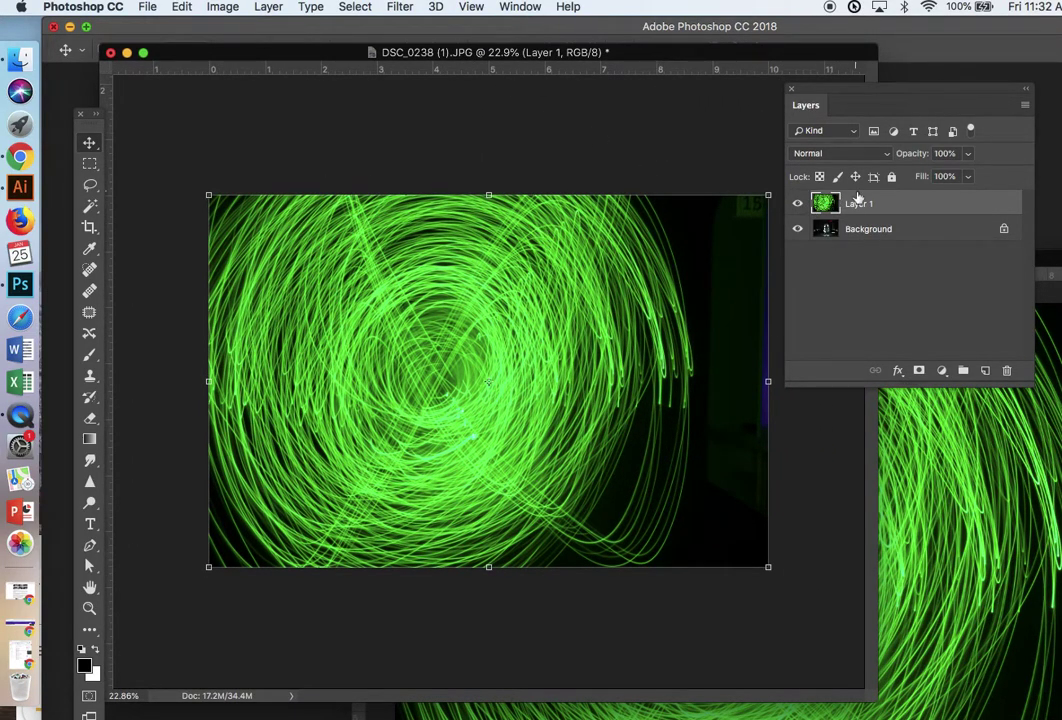
Convert the locked Background into regular layer Layer 0, move it above Layer 1, and put Layer 1 back on top.
double_click(864, 230)
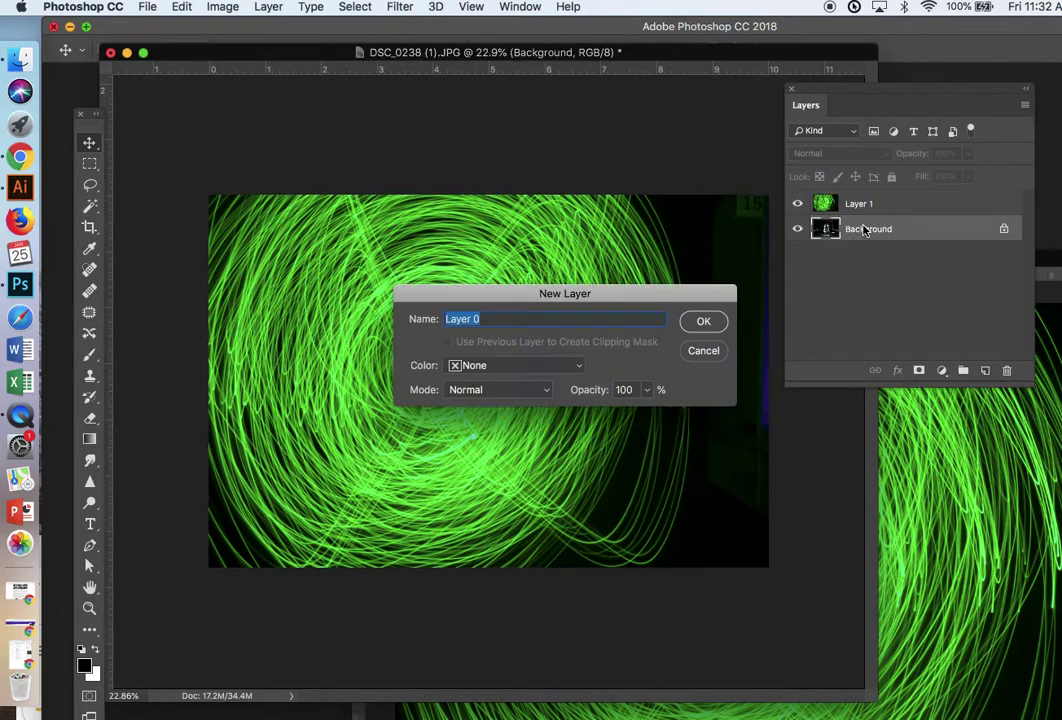
left_click(703, 322)
left_click_drag(845, 229, 856, 204)
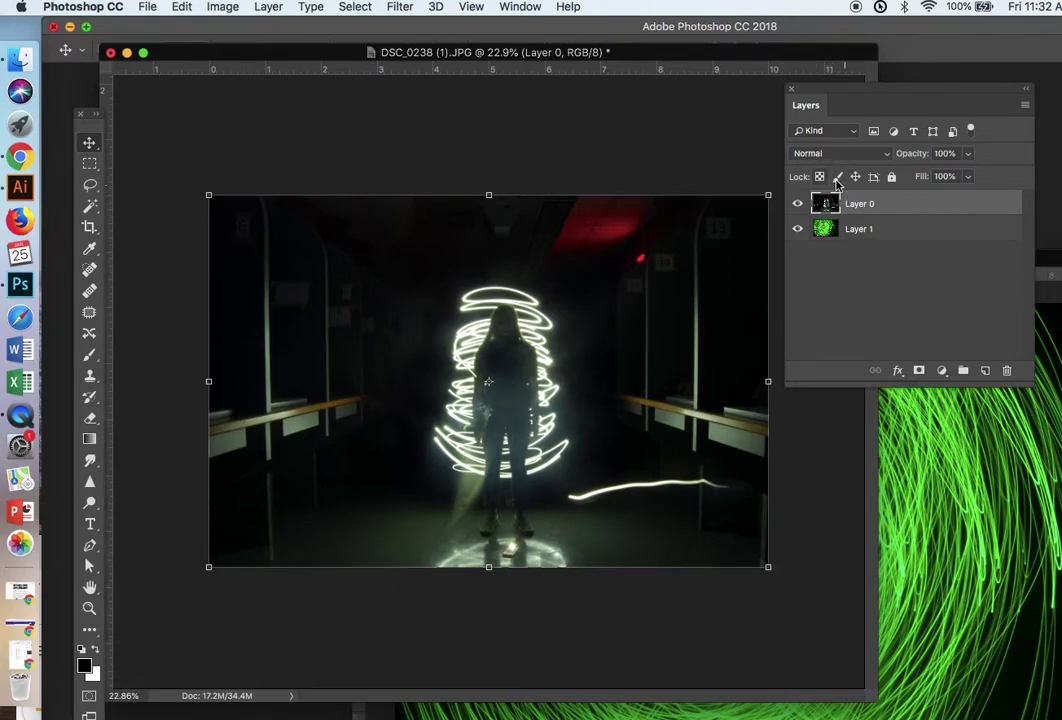
left_click_drag(855, 229, 857, 203)
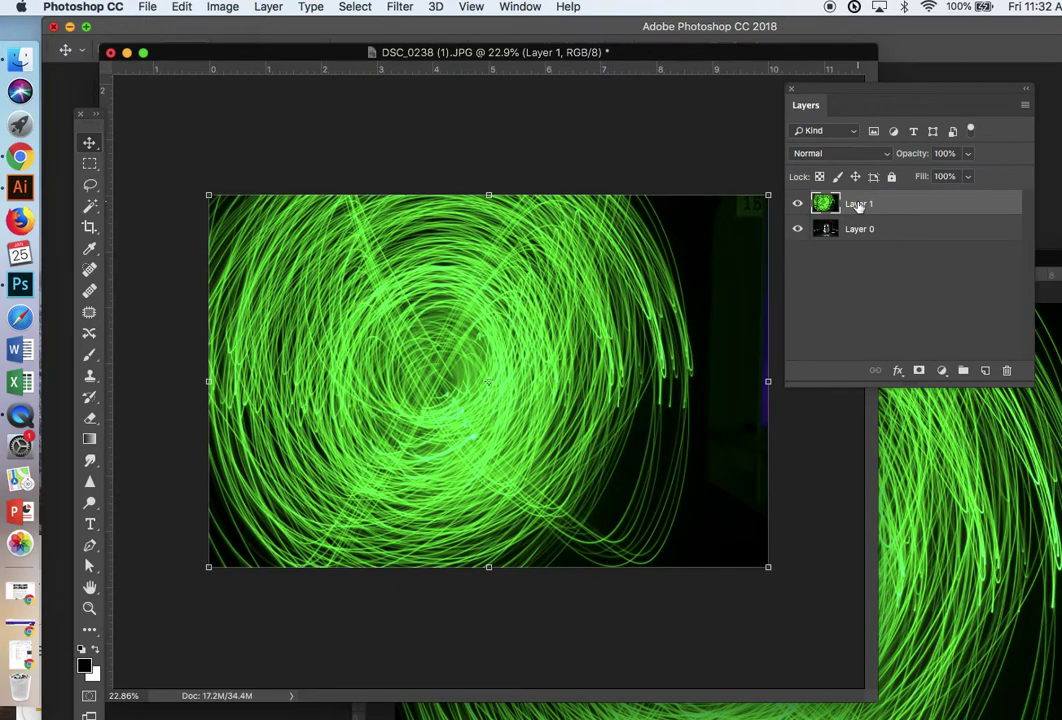
Try the Dissolve and Darken blend modes on Layer 1.
left_click(858, 242)
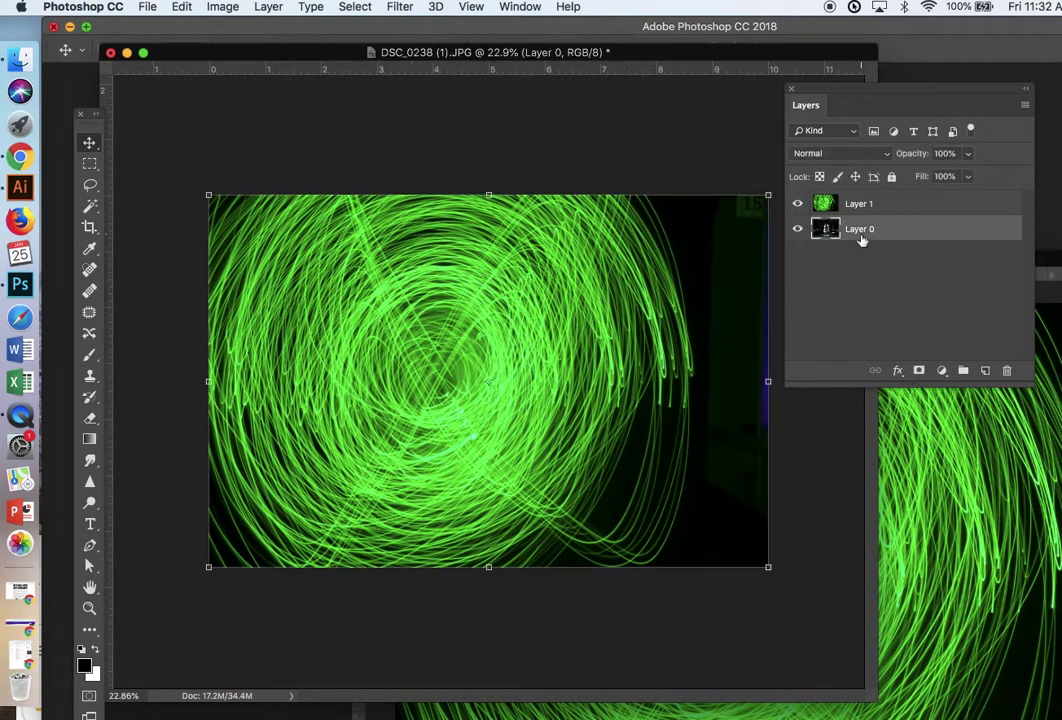
left_click(860, 205)
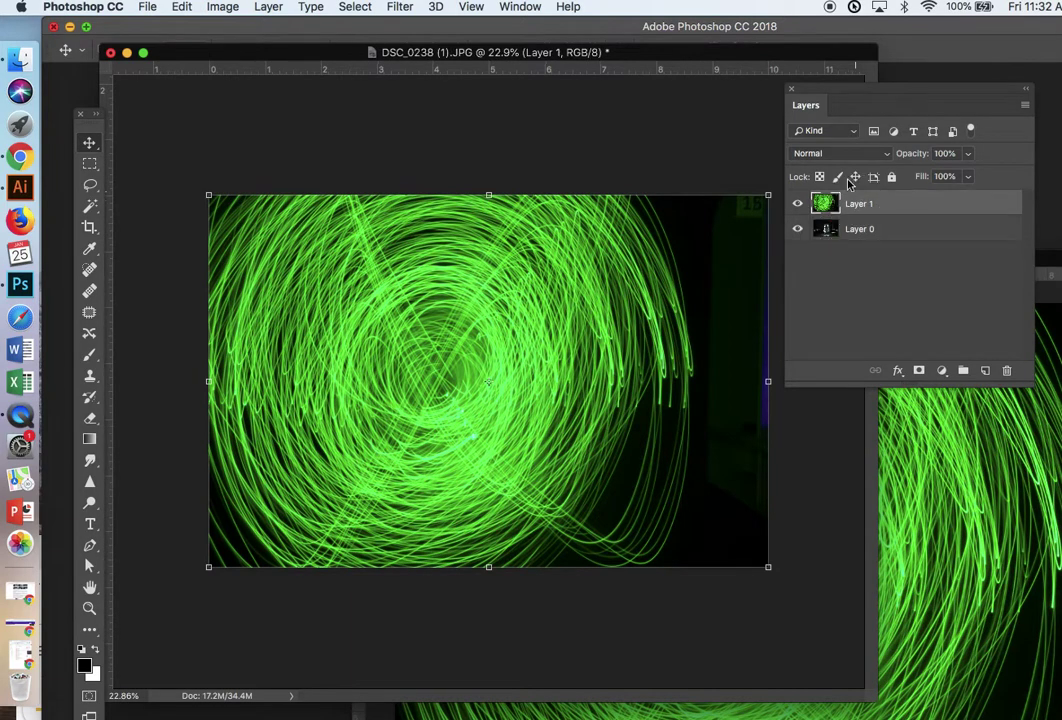
left_click(831, 155)
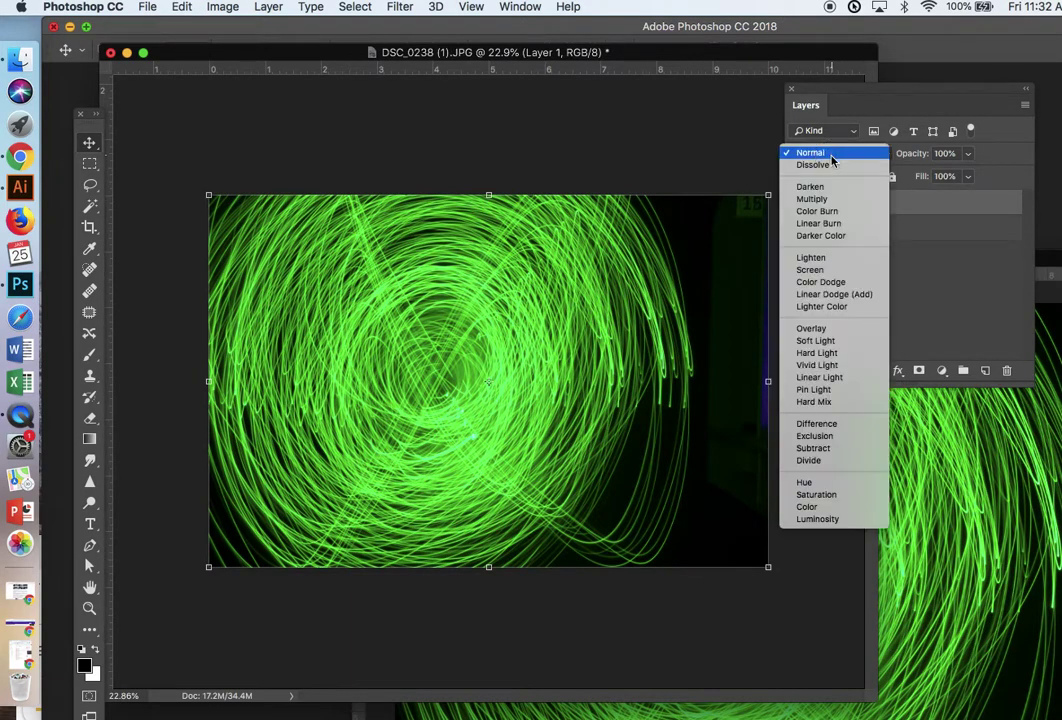
left_click(817, 164)
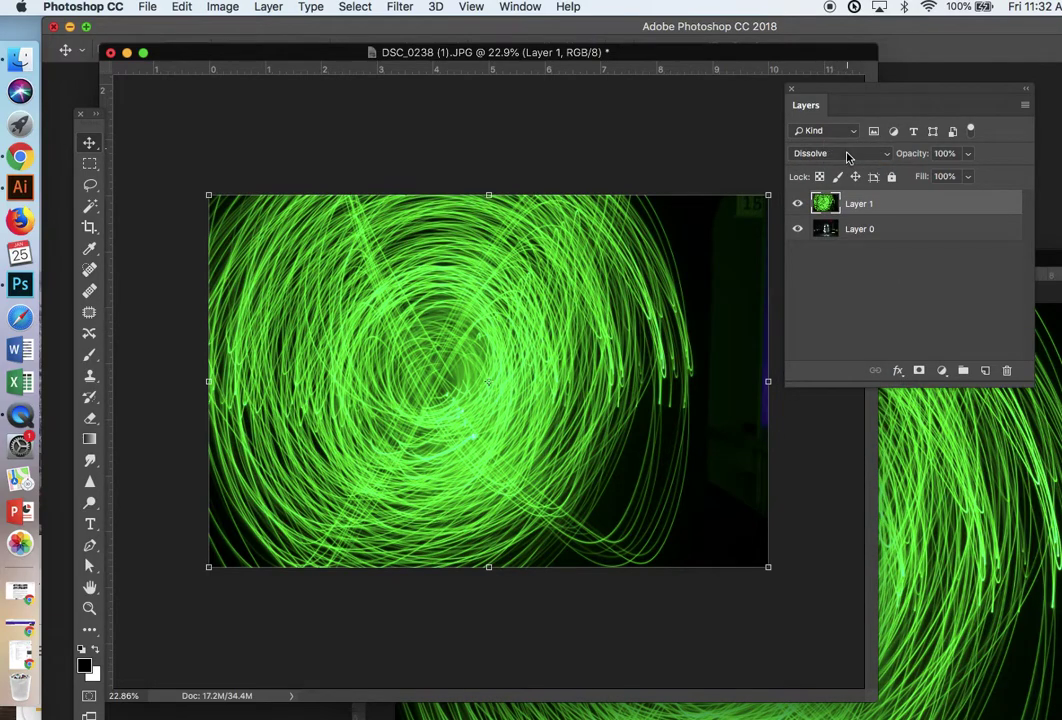
left_click(847, 155)
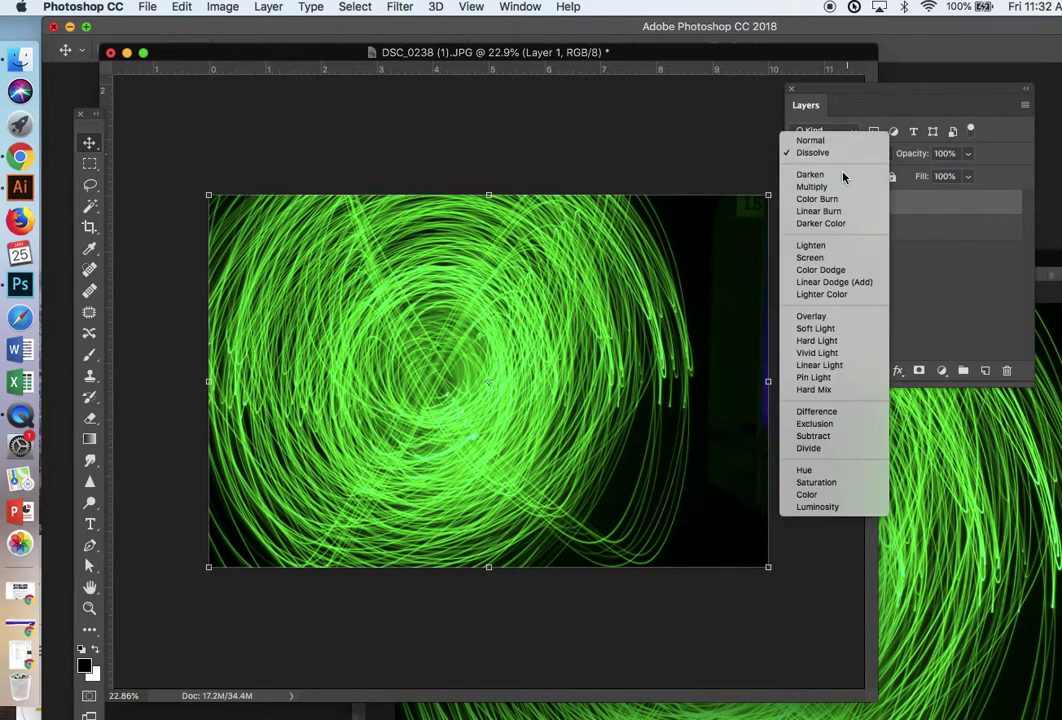
left_click(844, 173)
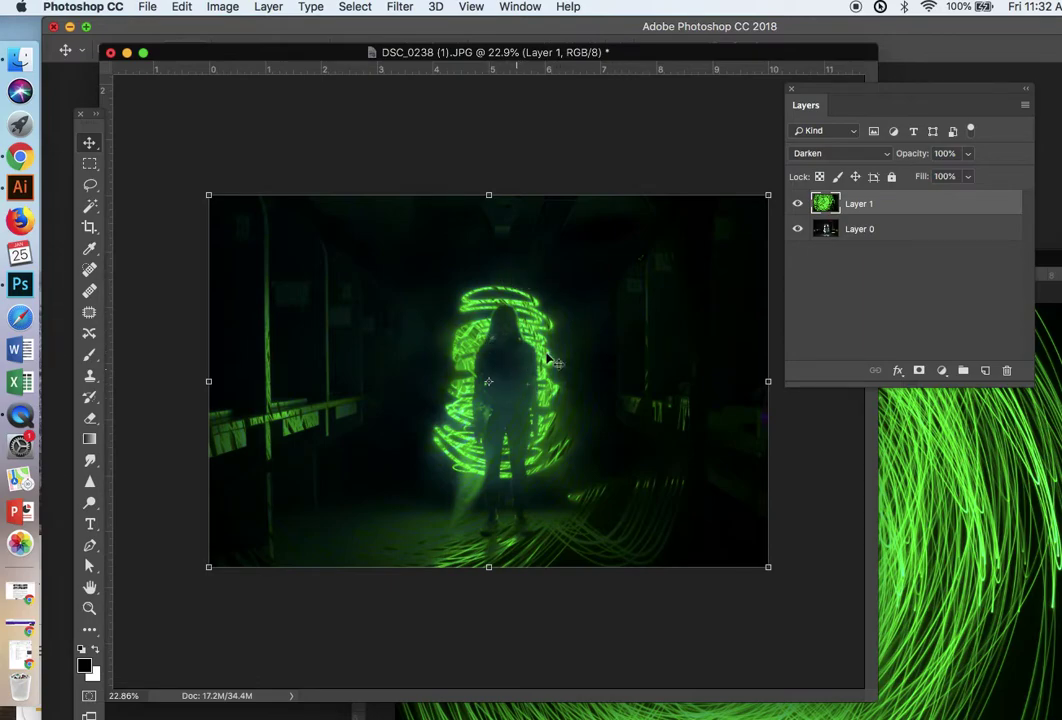
Try the Multiply and Linear Burn blend modes on Layer 1, and set it back to Darken.
left_click(884, 153)
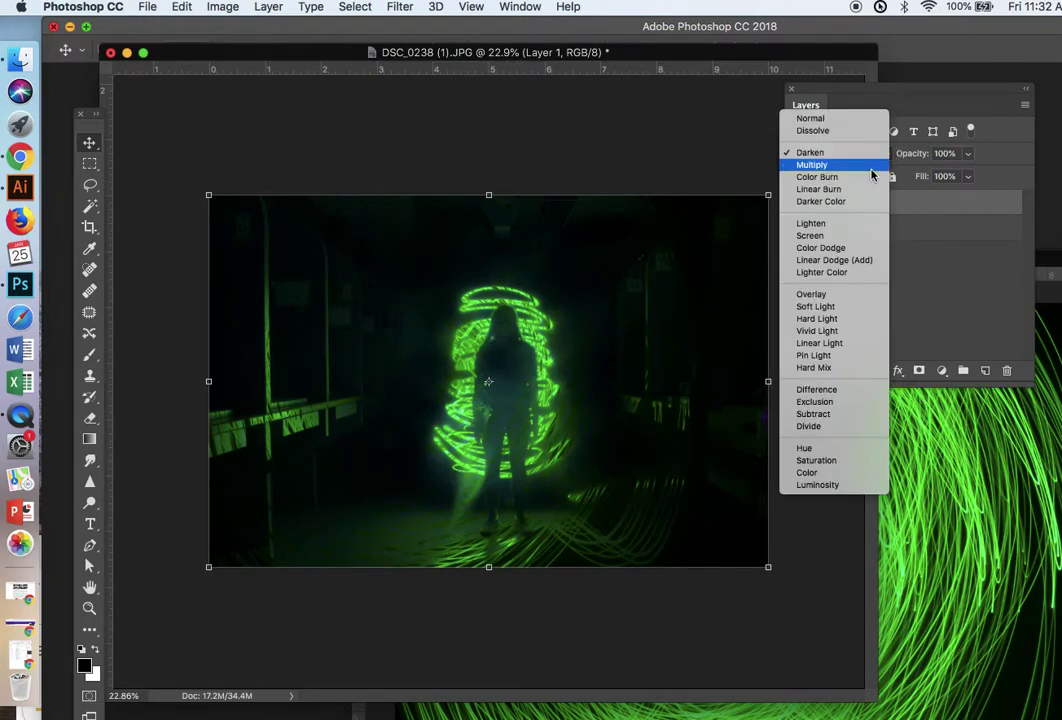
left_click(869, 168)
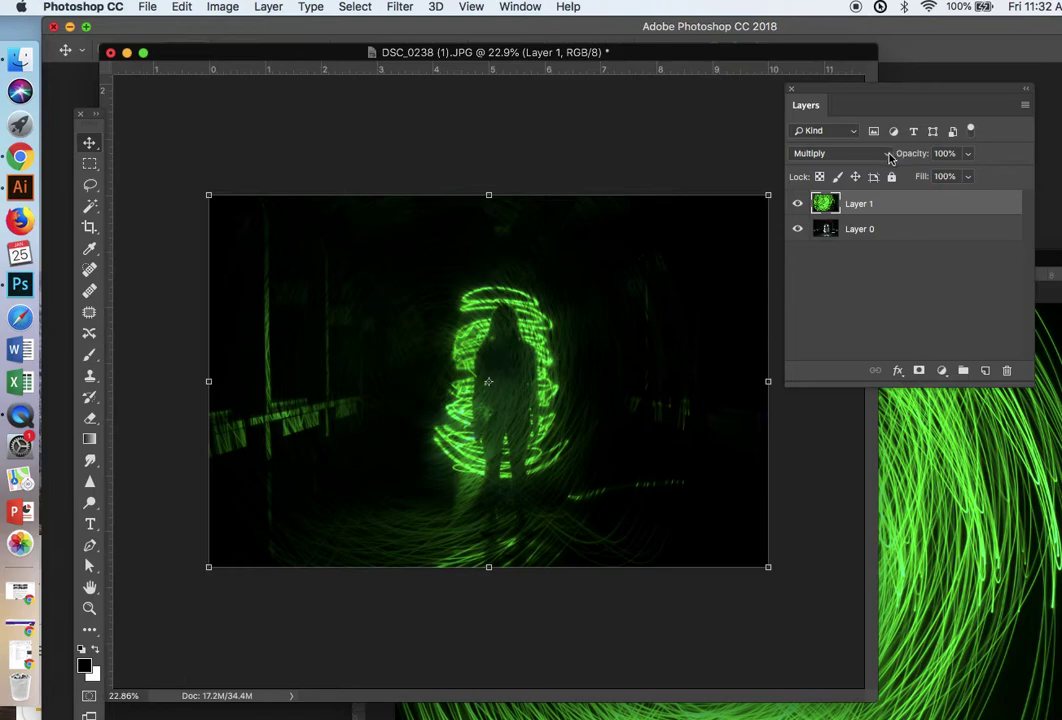
left_click(887, 154)
left_click(887, 176)
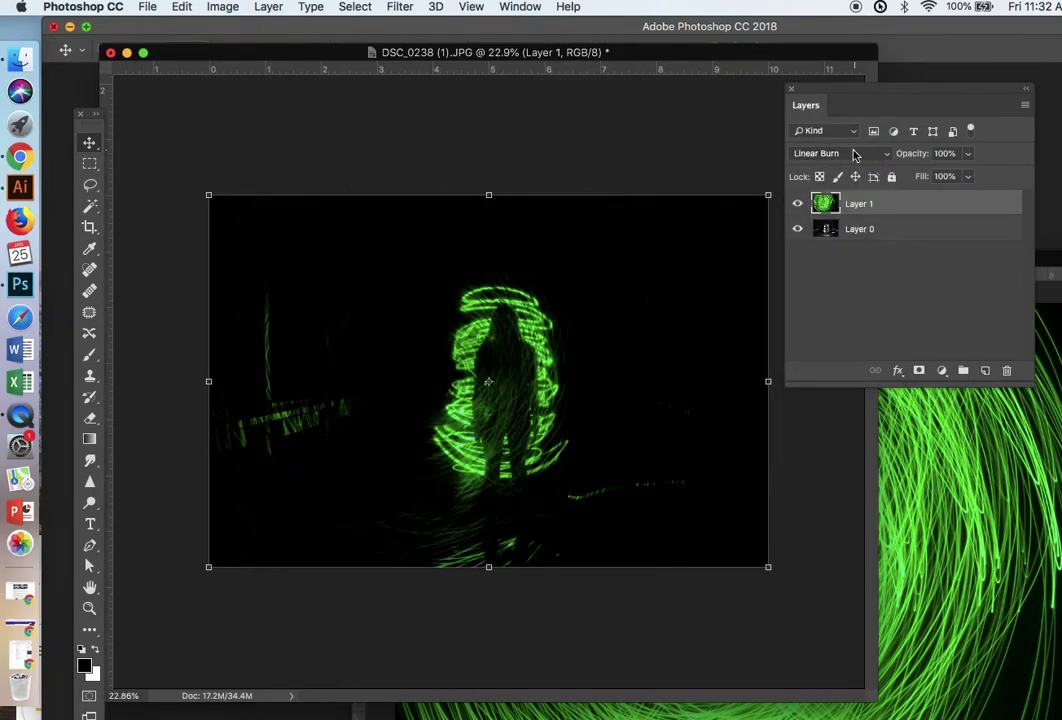
left_click(855, 153)
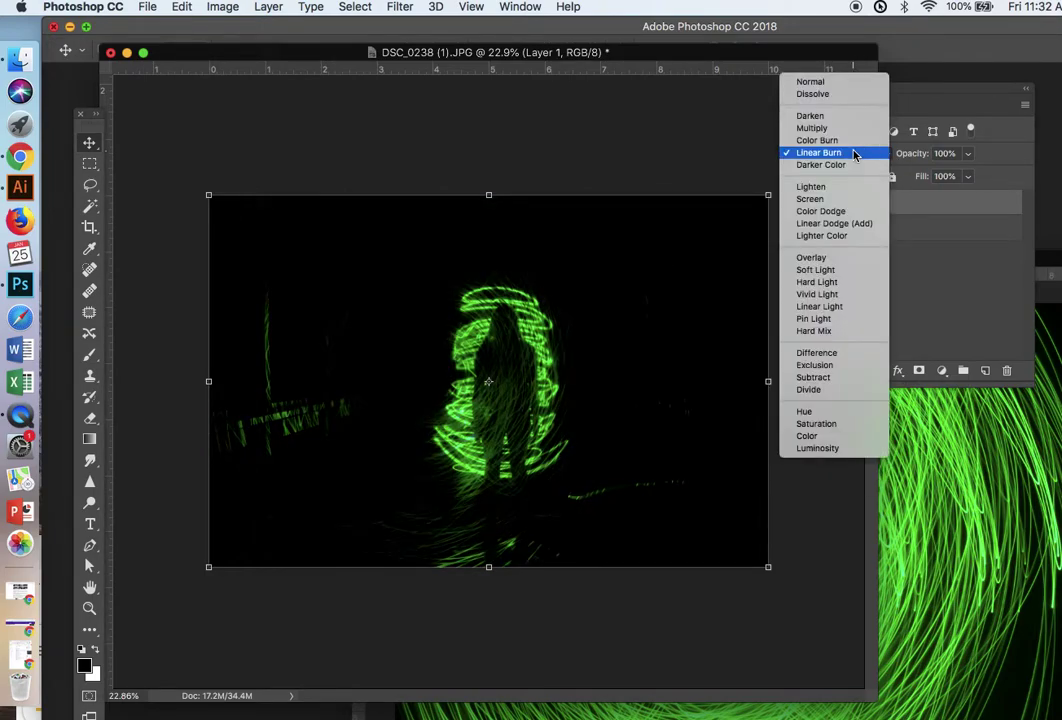
left_click(812, 116)
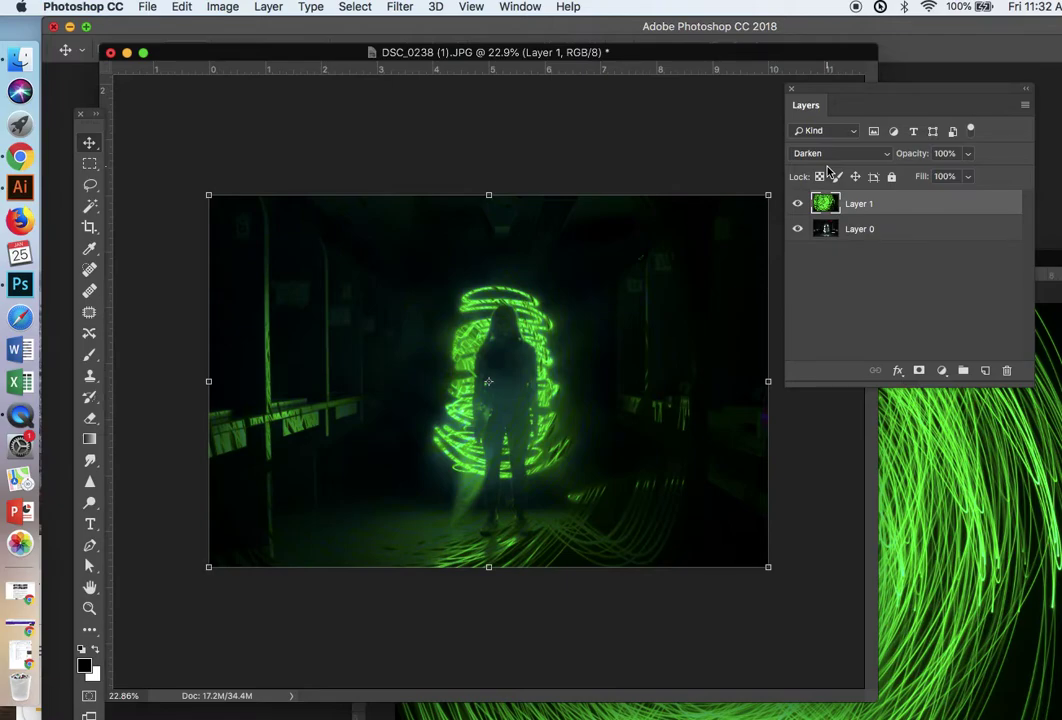
Cycle Layer 1 forward through the full range of blend modes to compare their effects, stopping at Color Burn.
key("shift+equal")
key("shift+equal")
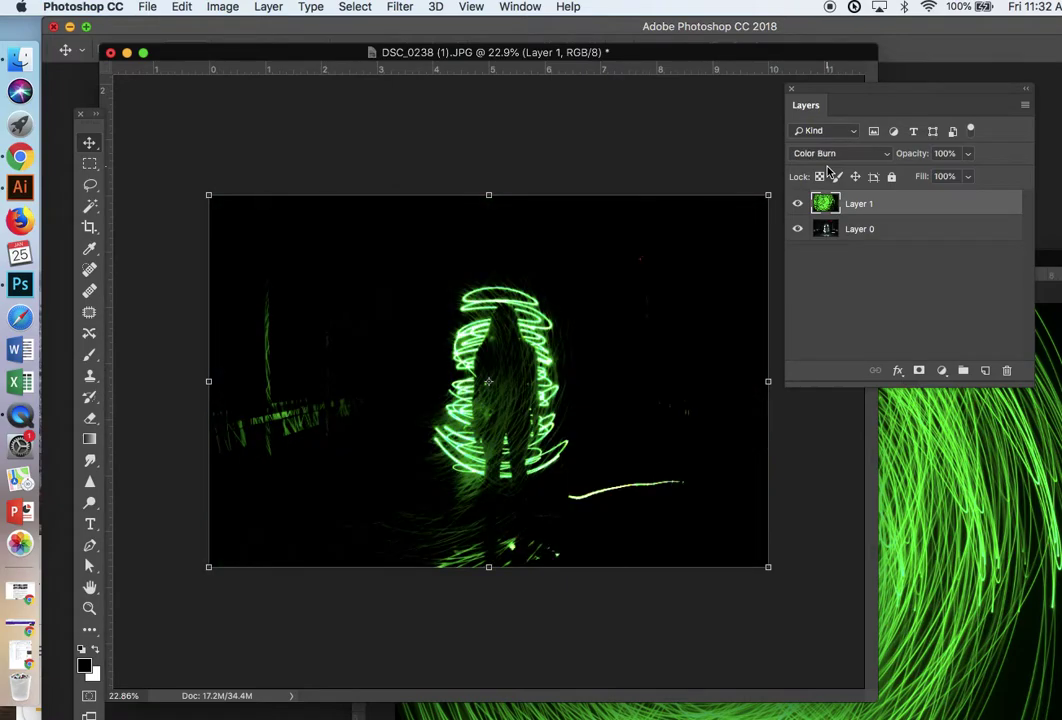
key("shift+equal")
key("shift+equal")
key("shift+equal")
key("shift+equal")
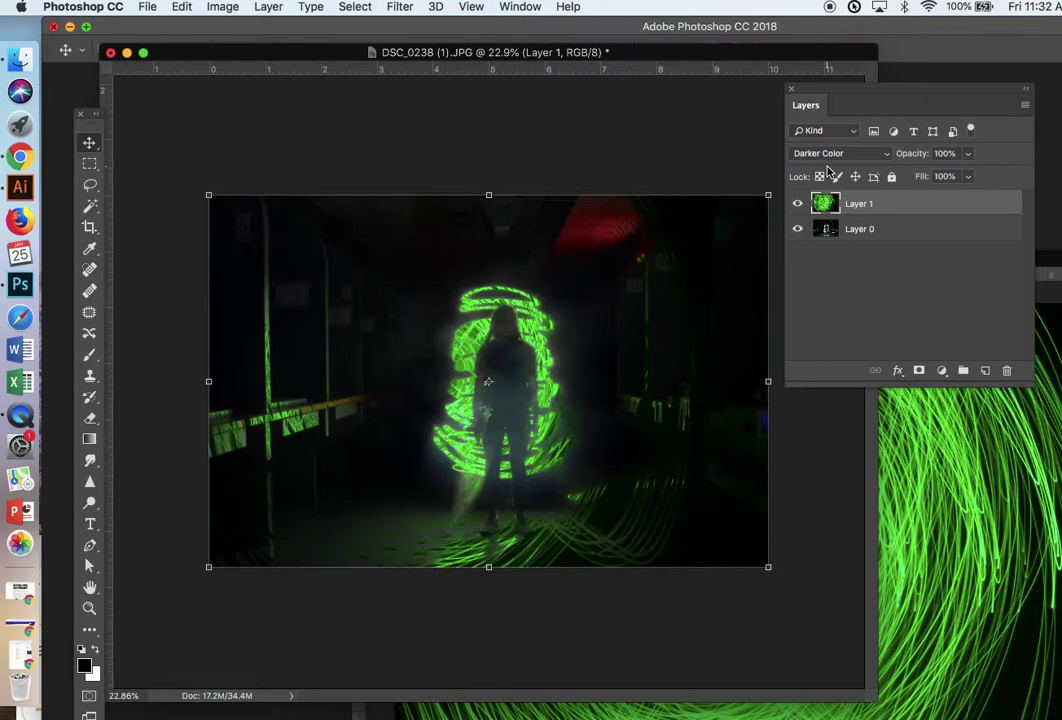
key("shift+equal")
key("shift+equal")
key("shift+equal")
key("shift+equal")
key("shift+equal")
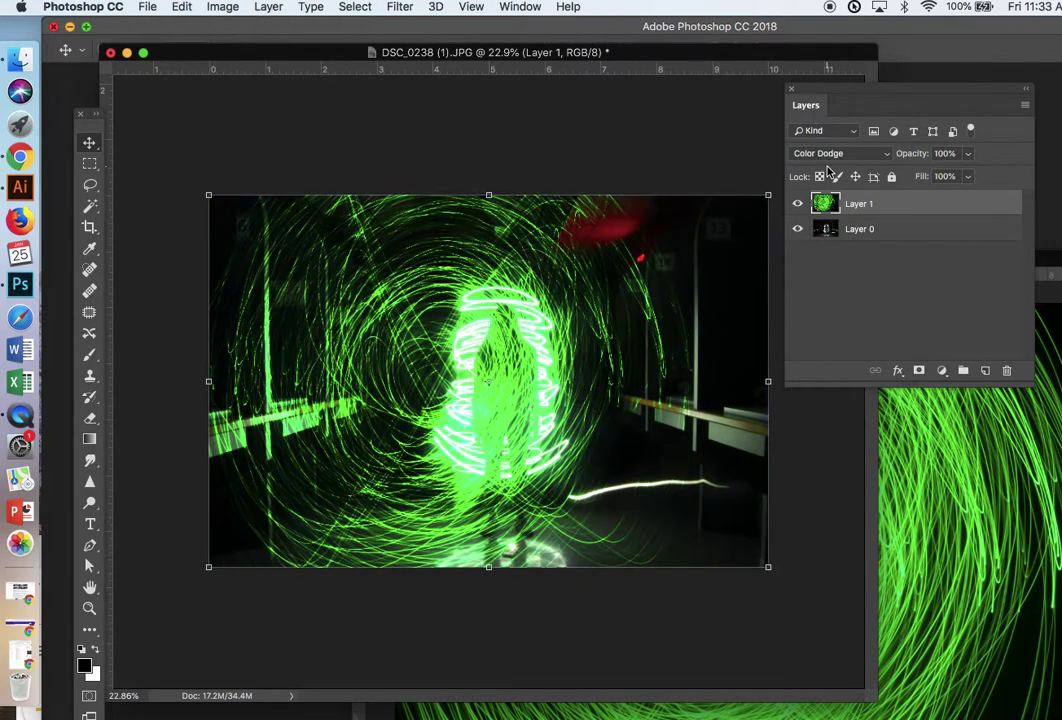
key("shift+equal")
key("shift+equal")
key("shift+equal")
key("shift+equal")
key("shift+equal")
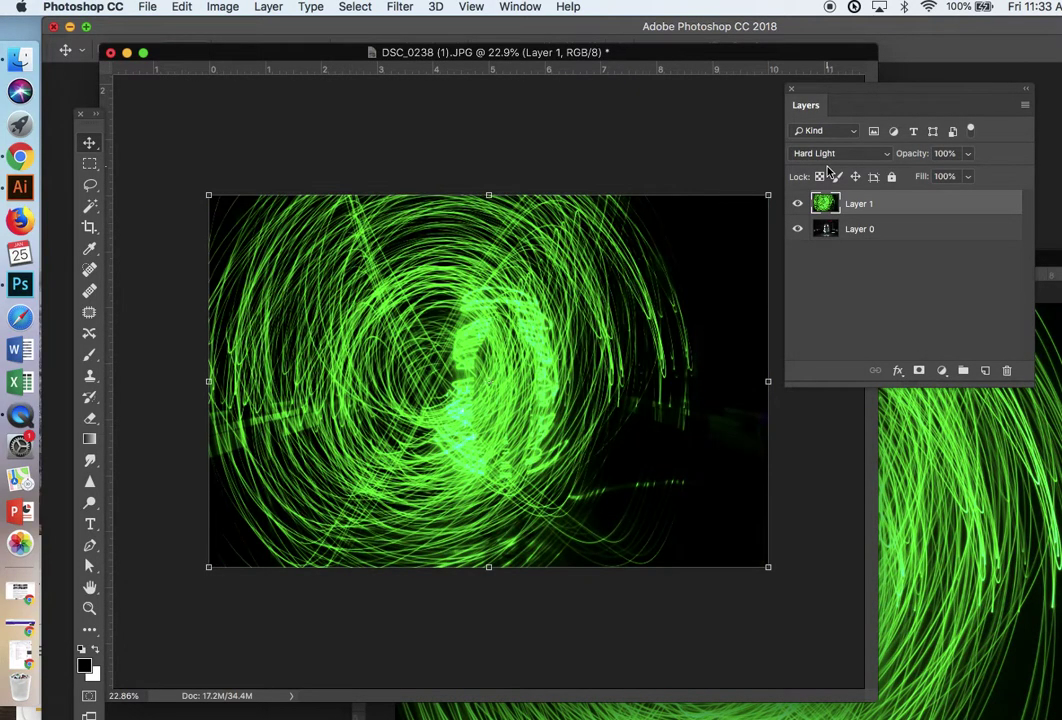
key("shift+equal")
key("shift+equal")
key("shift+equal")
key("shift+equal")
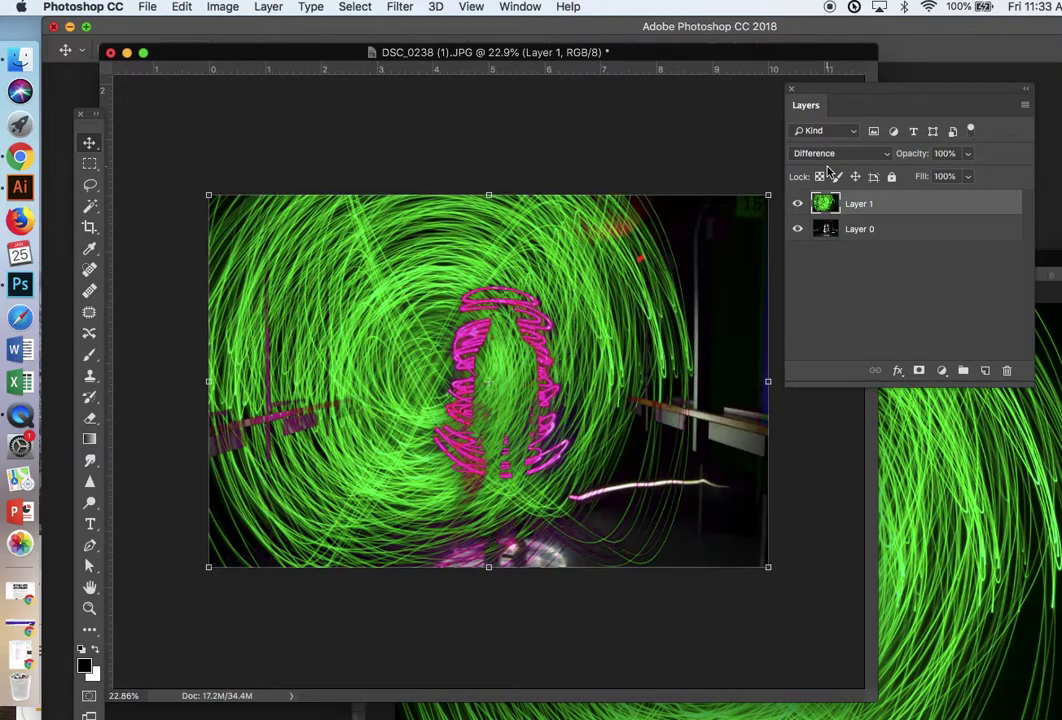
key("shift+equal")
key("shift+equal")
key("shift+equal")
key("shift+equal")
key("shift+equal")
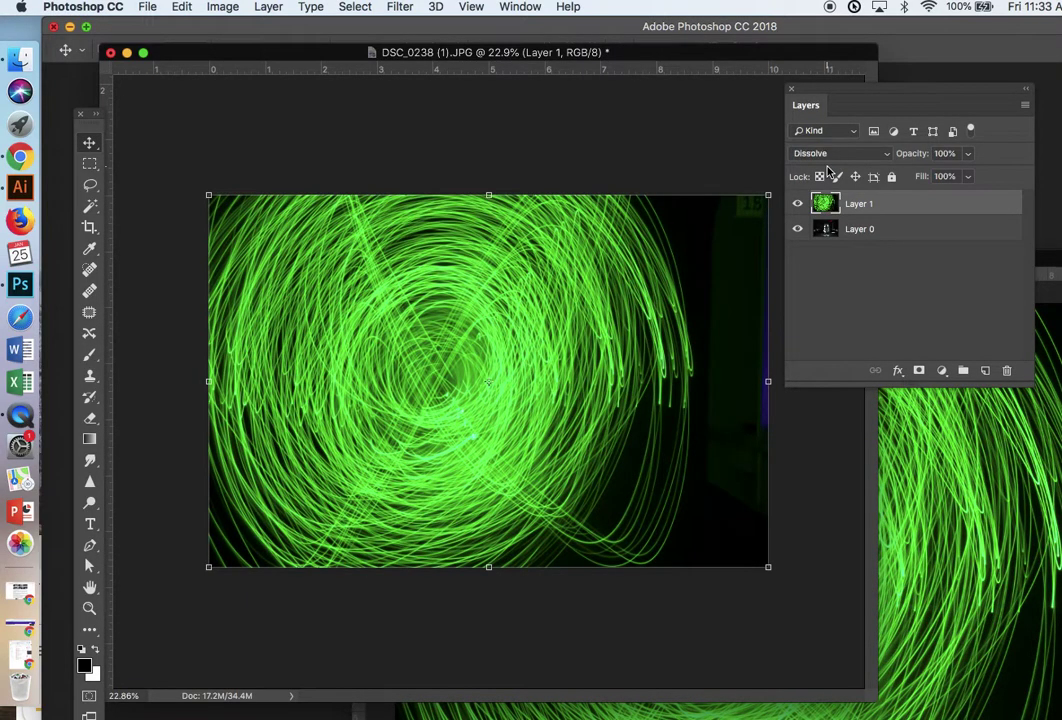
key("shift+equal")
key("shift+equal")
key("shift+equal")
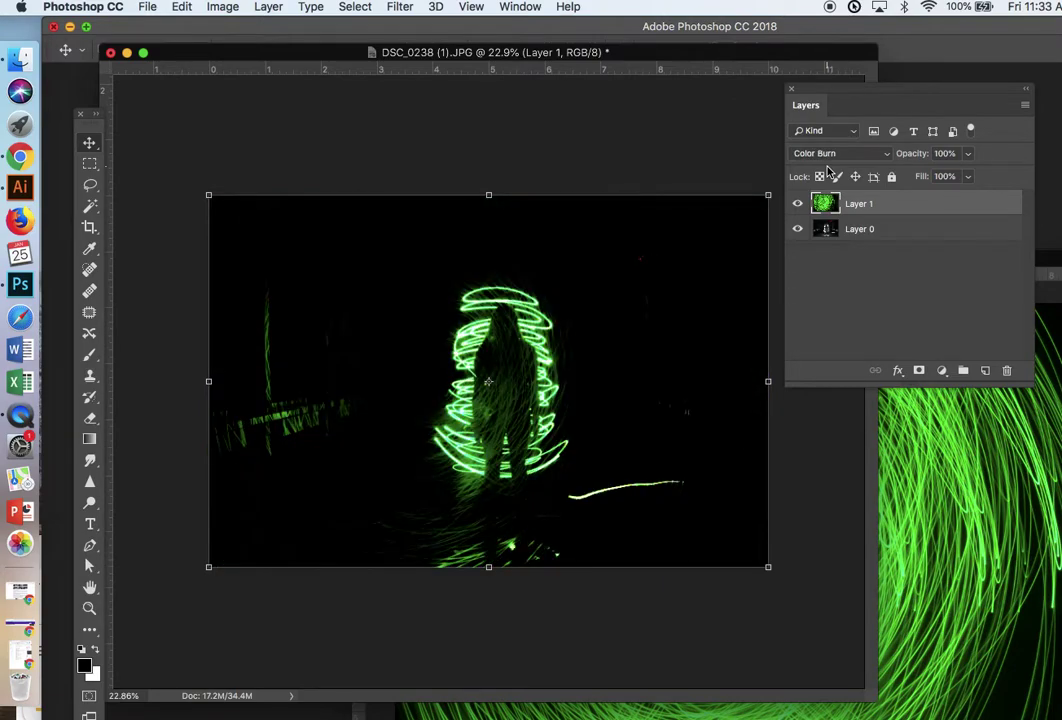
Set Layer 1 to Multiply, then reposition it and enlarge it to about 118% so it covers more of the photo.
key("shift+minus")
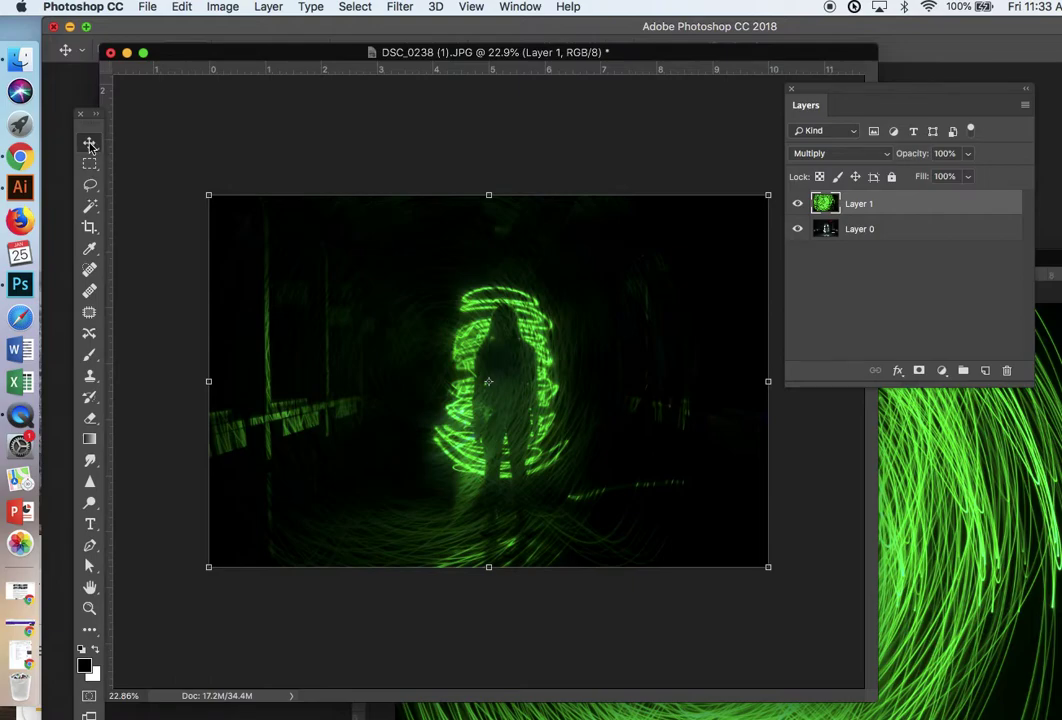
key("b")
left_click_drag(448, 370, 503, 376)
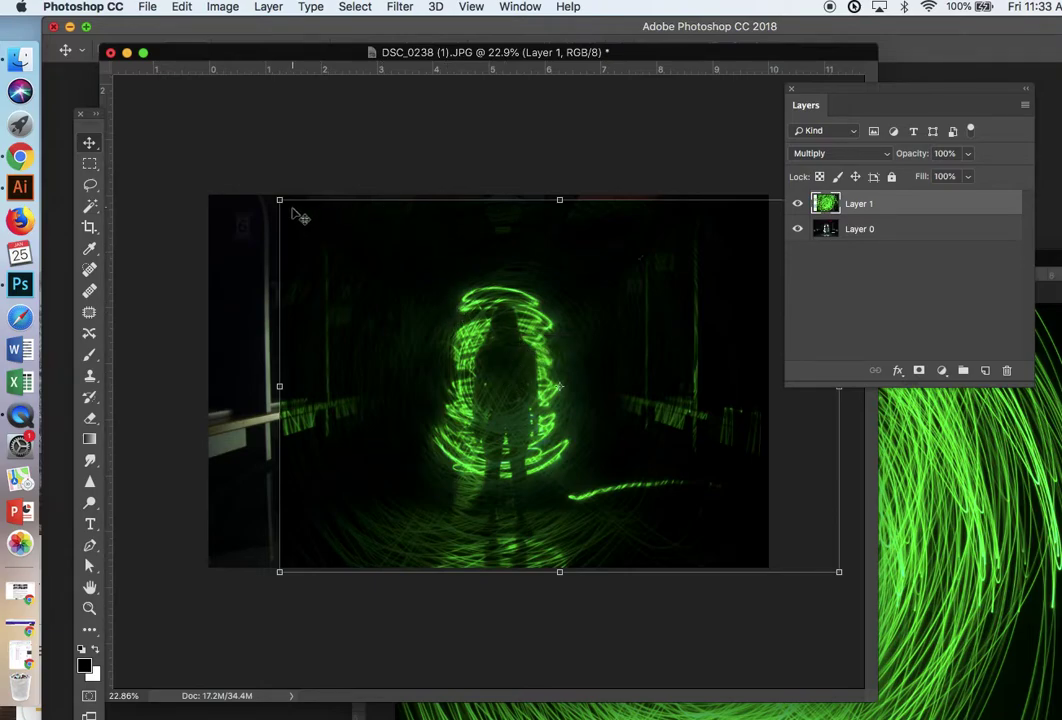
left_click_drag(280, 200, 203, 110)
left_click_drag(435, 313, 480, 332)
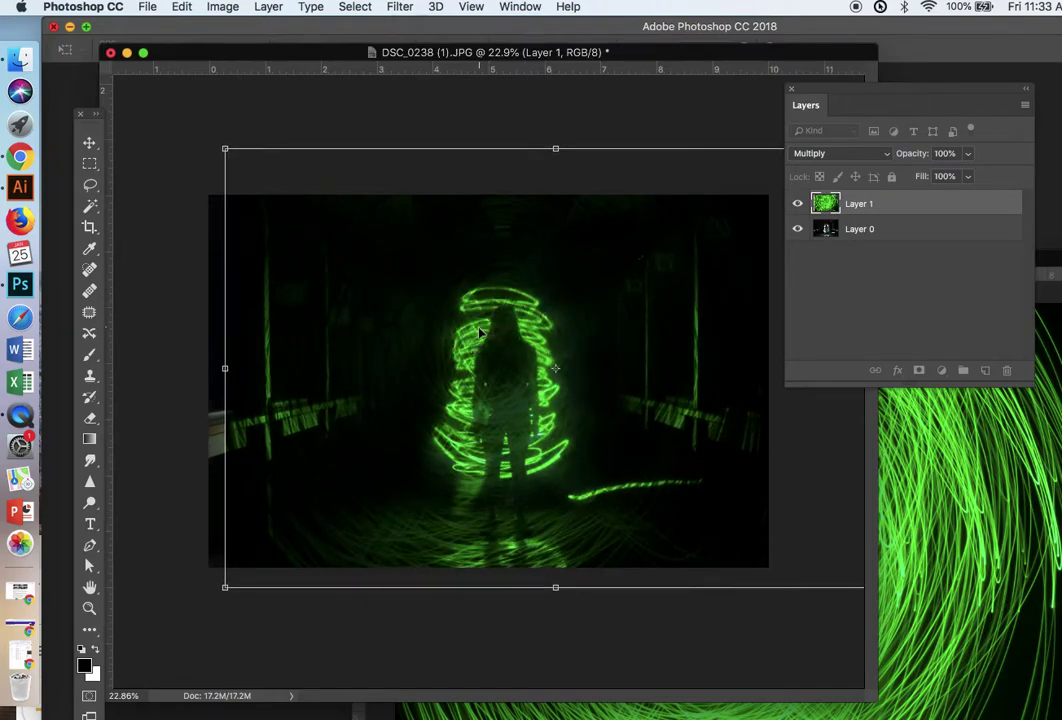
mouse_move(310, 62)
left_mouse_down()
mouse_move(308, 111)
mouse_move(300, 79)
left_mouse_up()
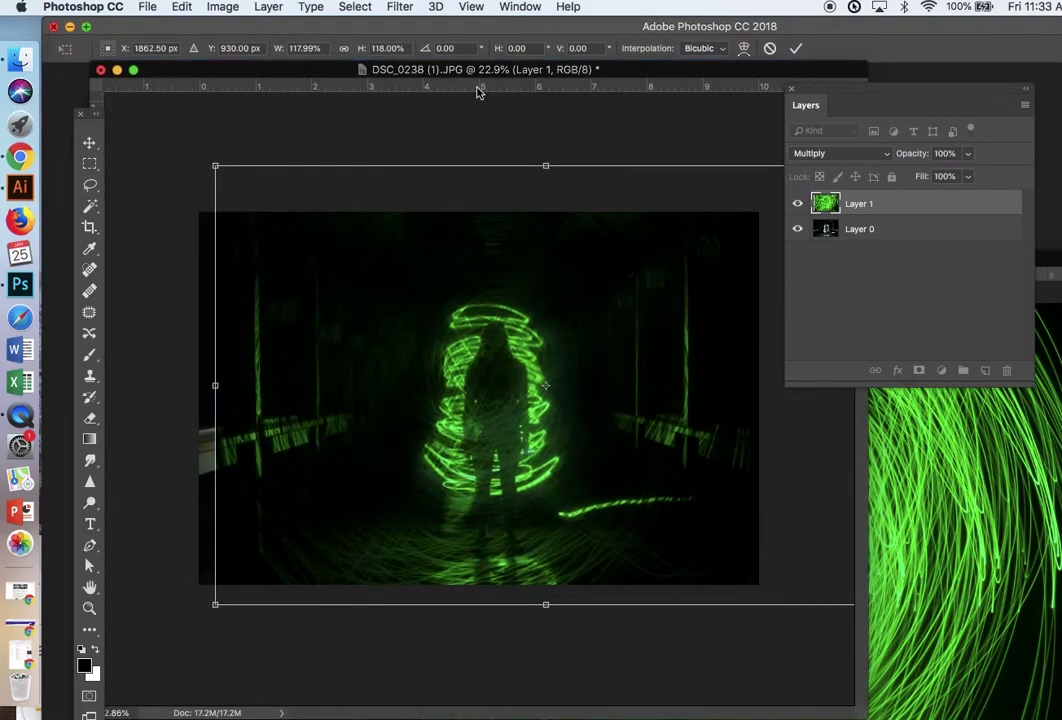
left_click(796, 48)
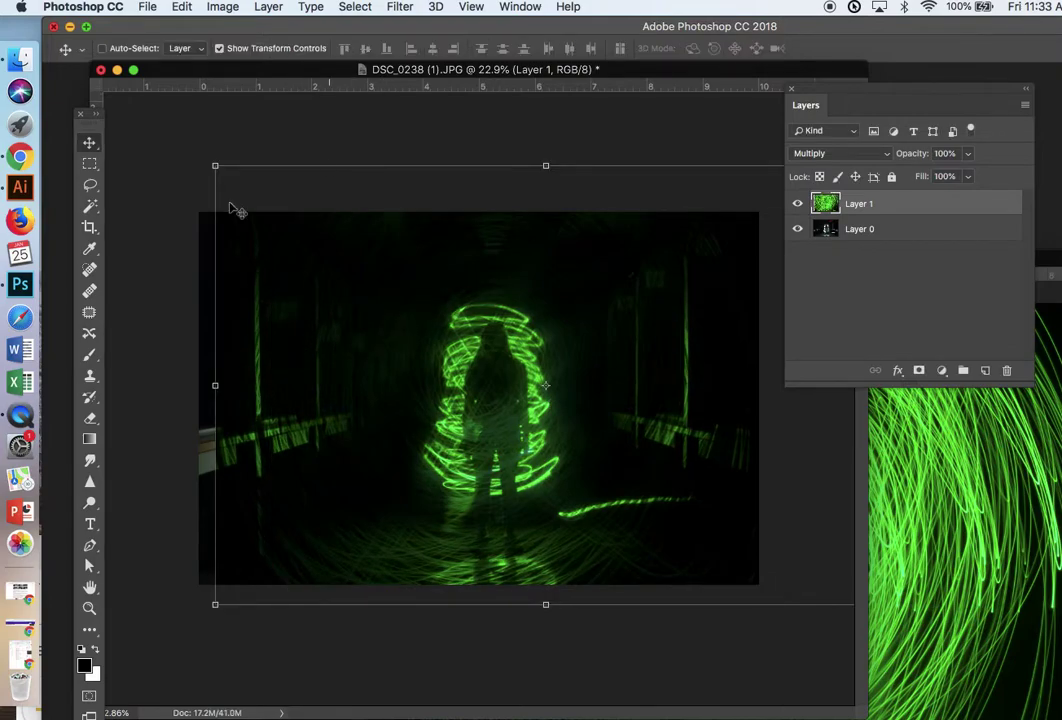
Set up a crop with a portrait size of 8 in wide by 12 in high.
left_click(89, 227)
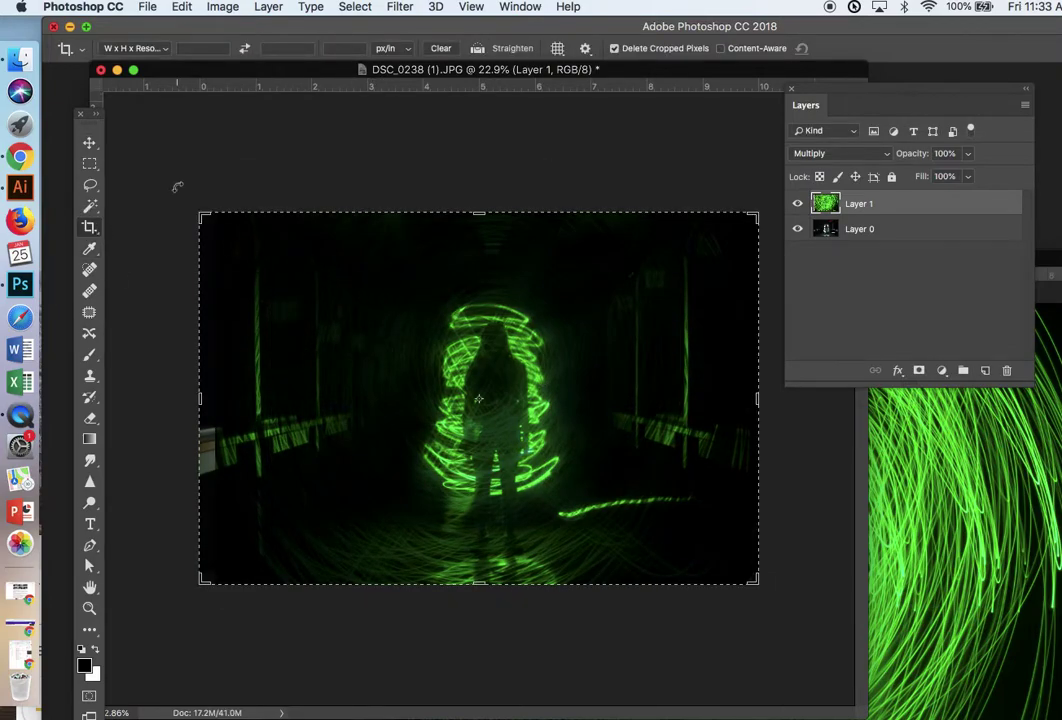
left_click(199, 49)
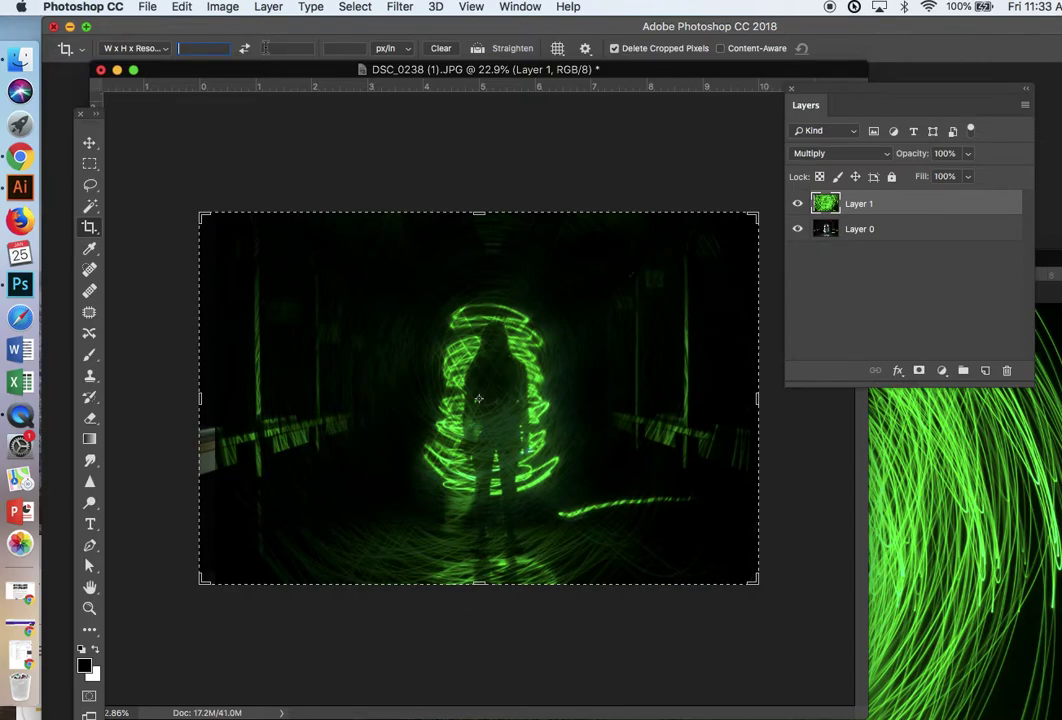
type("12")
key("Tab")
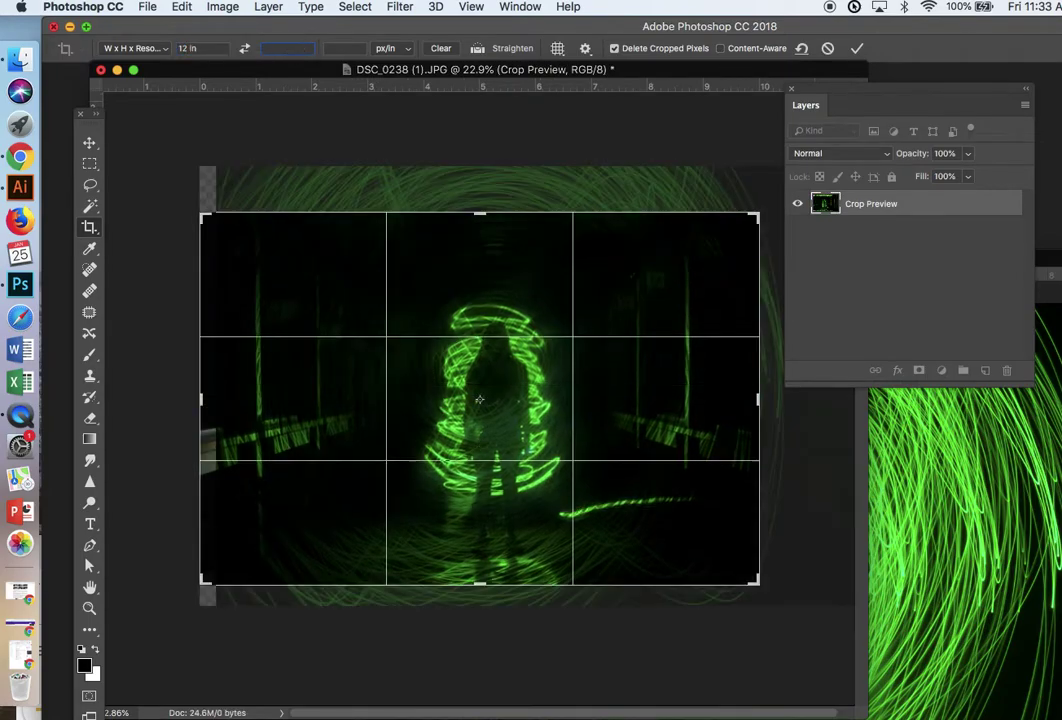
left_click(246, 48)
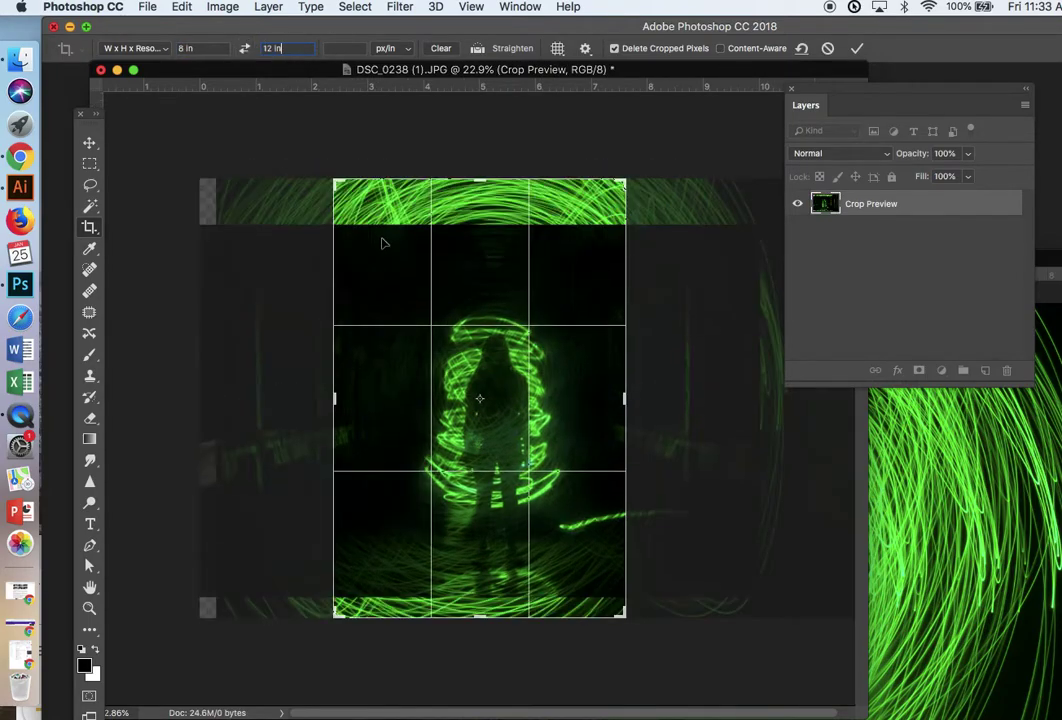
Shrink the crop frame to the photo's height, place the glowing figure right of its centre, and apply the crop.
left_click_drag(624, 181, 594, 224)
left_click_drag(364, 576, 359, 588)
left_click_drag(471, 424, 502, 420)
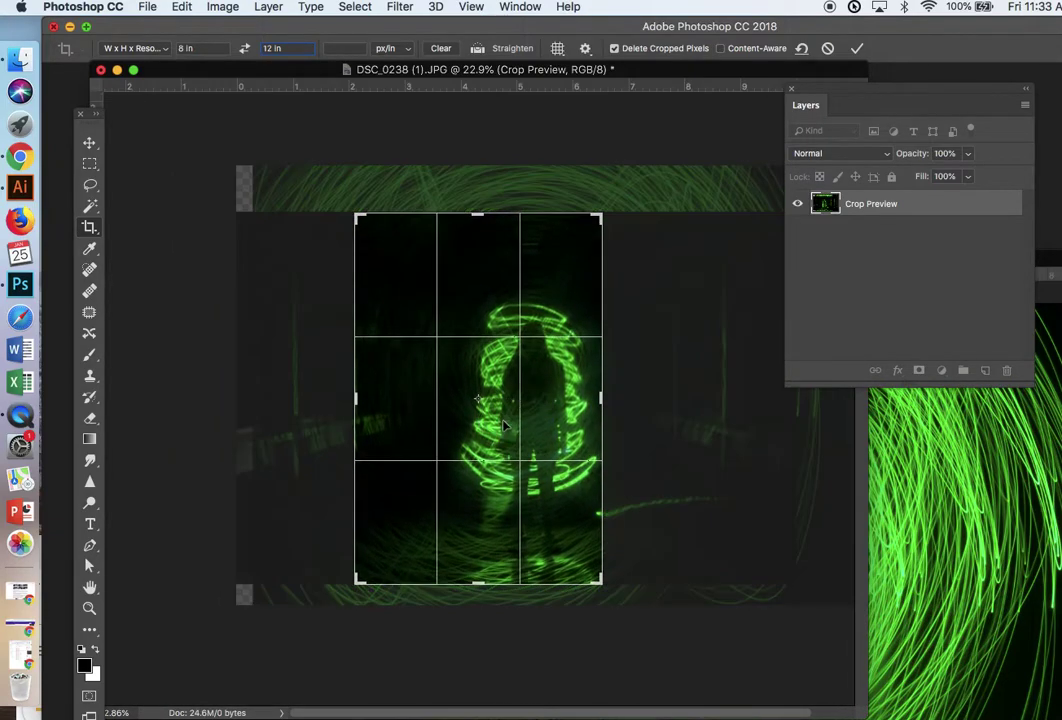
left_click(856, 48)
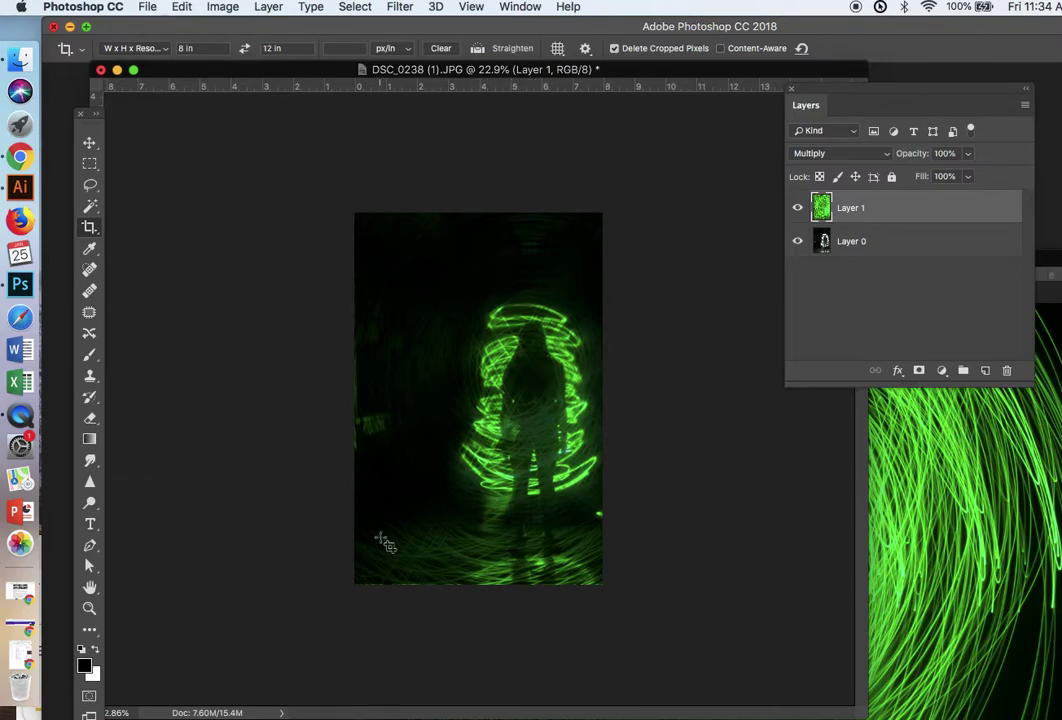
Hide Layer 1 and show it again to compare the cropped image with and without the green overlay.
left_click(797, 208)
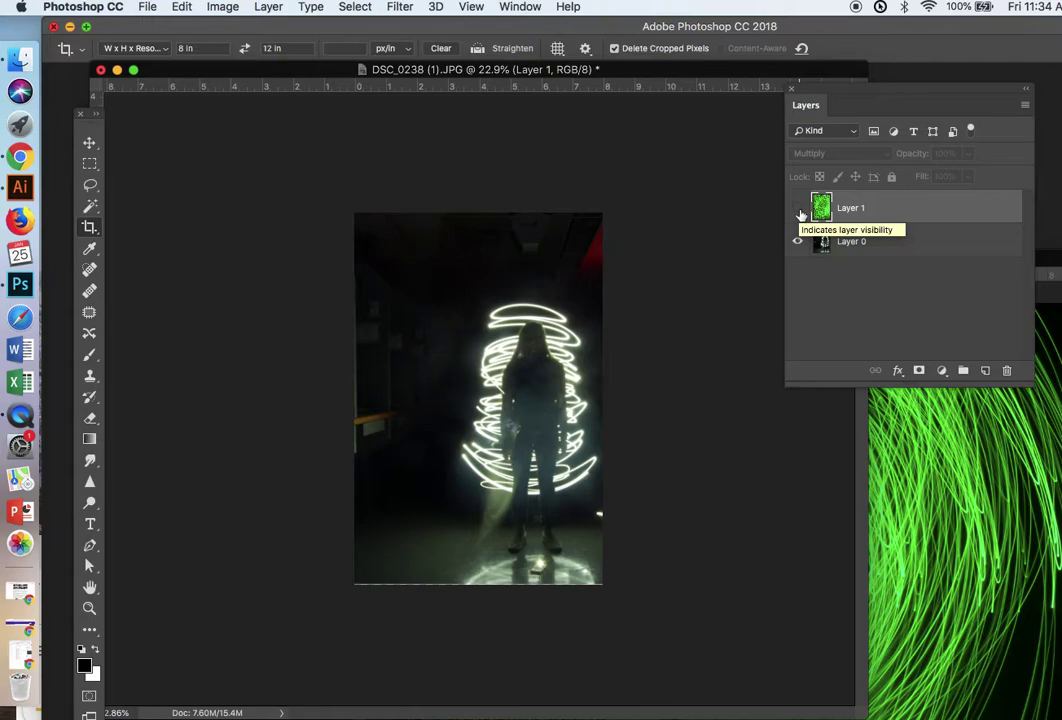
left_click(798, 209)
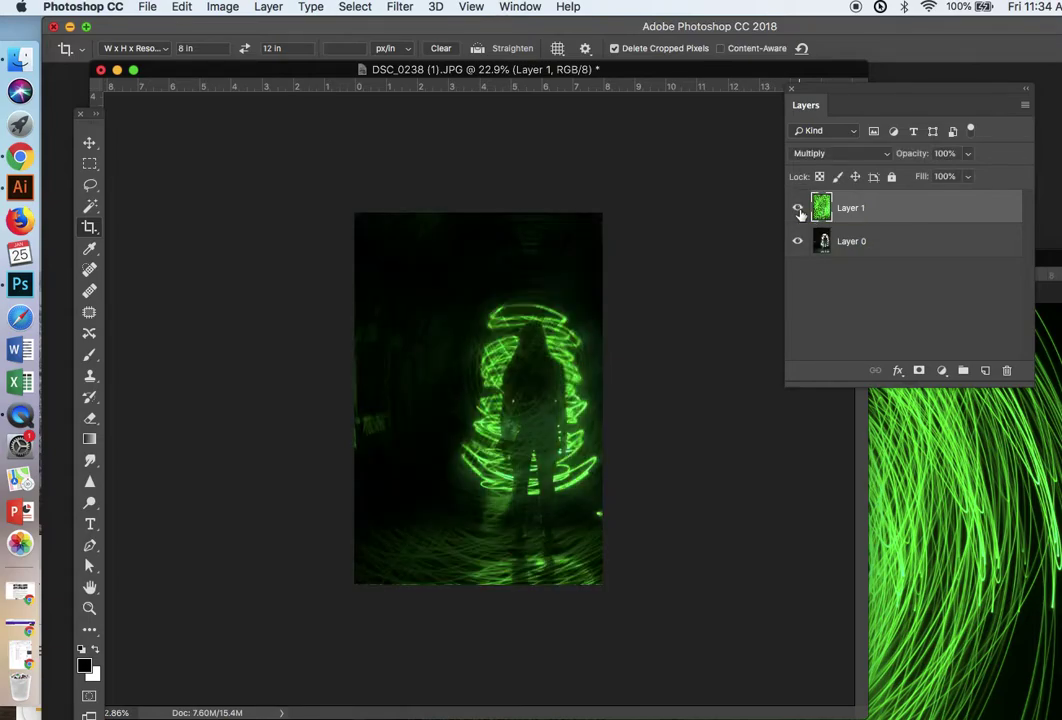